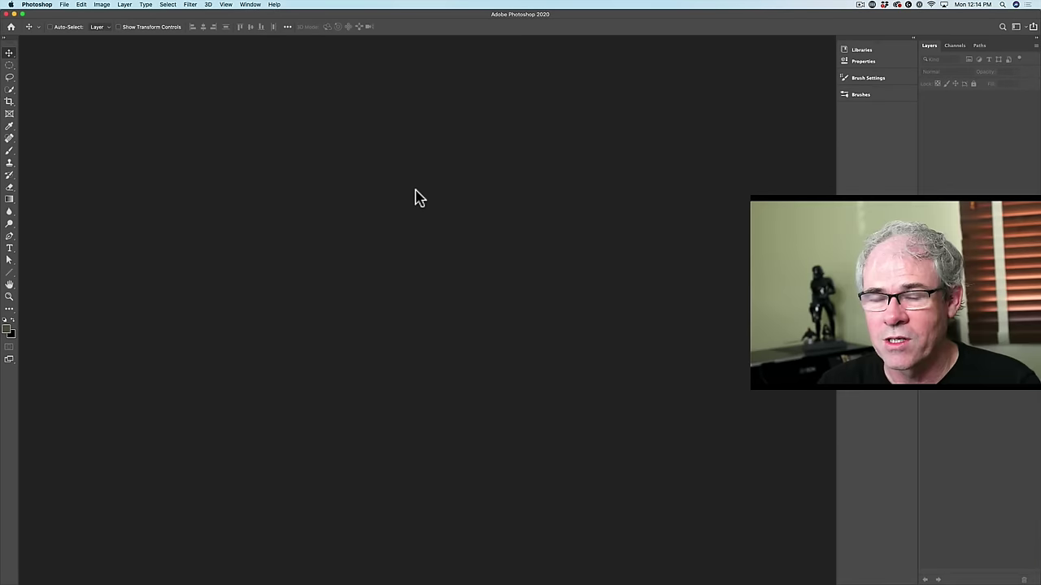
- Open rooftop.jpg and building.jpg together from the combine images folder
click(64, 5)
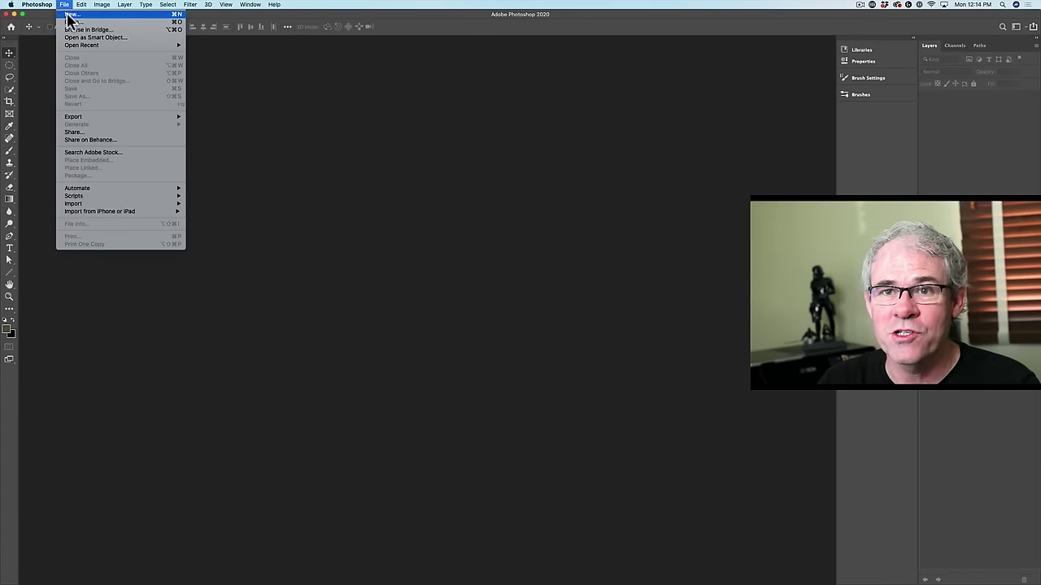
click(71, 23)
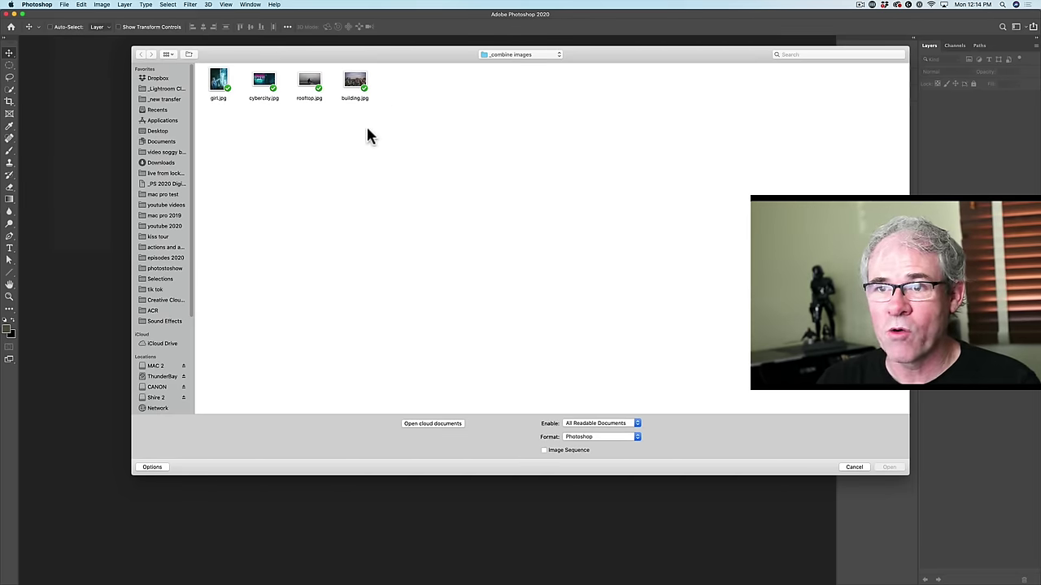
drag(393, 127, 303, 75)
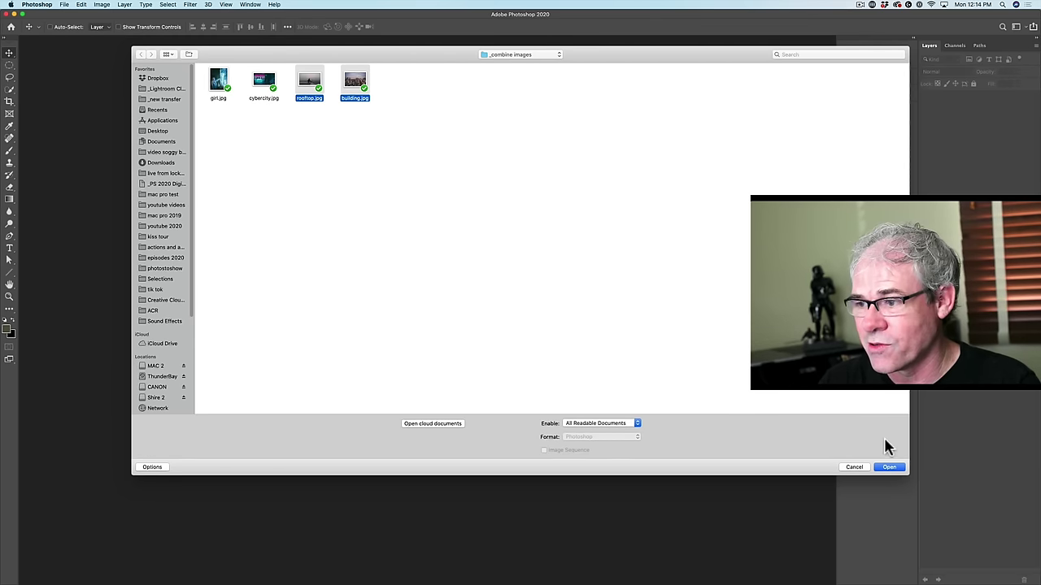
click(890, 468)
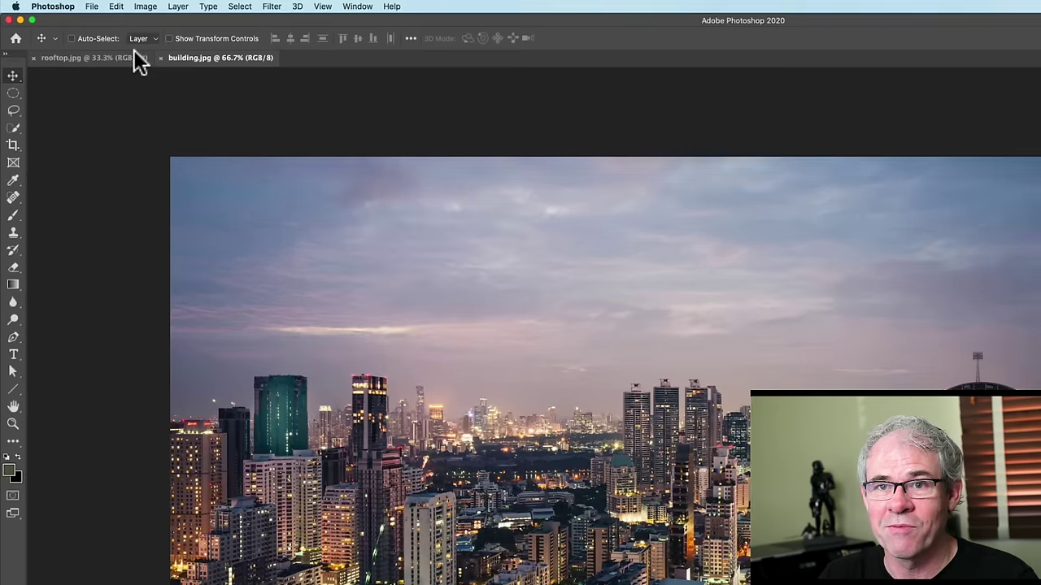
- Drag the rooftop photo into building.jpg as Layer 1 and toggle its visibility to check
click(122, 58)
click(191, 57)
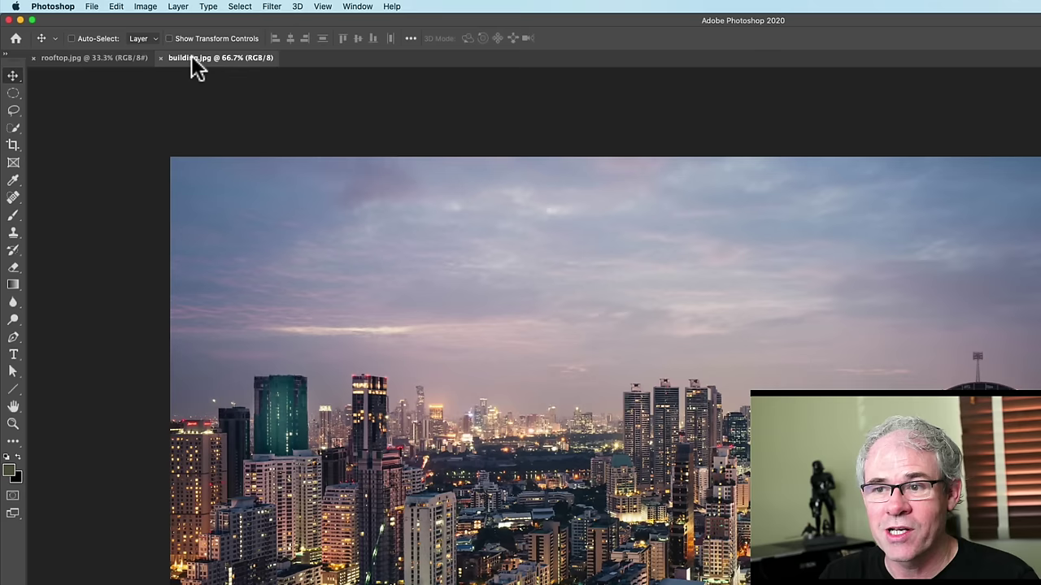
click(119, 57)
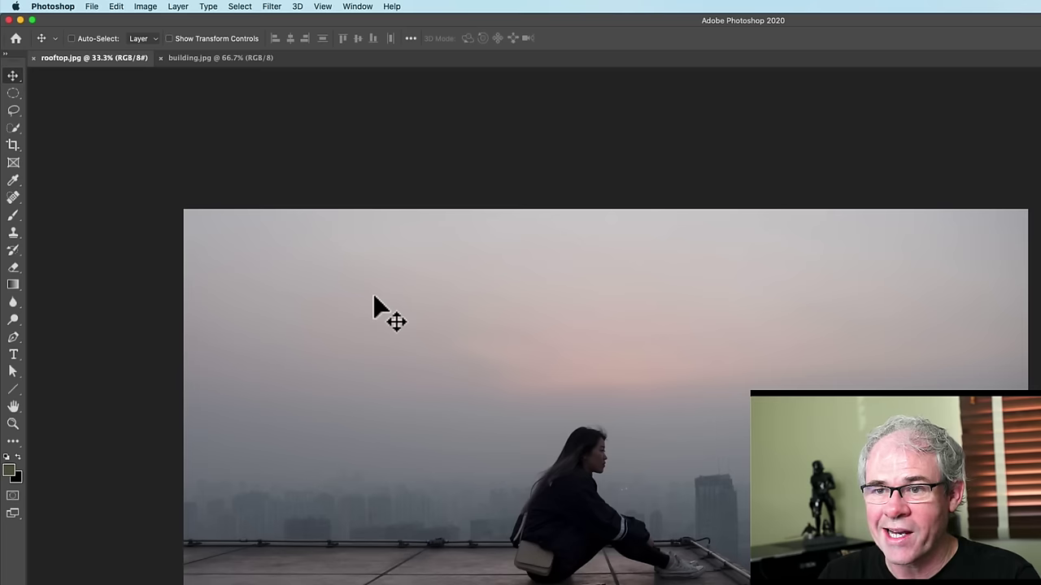
drag(374, 299, 239, 59)
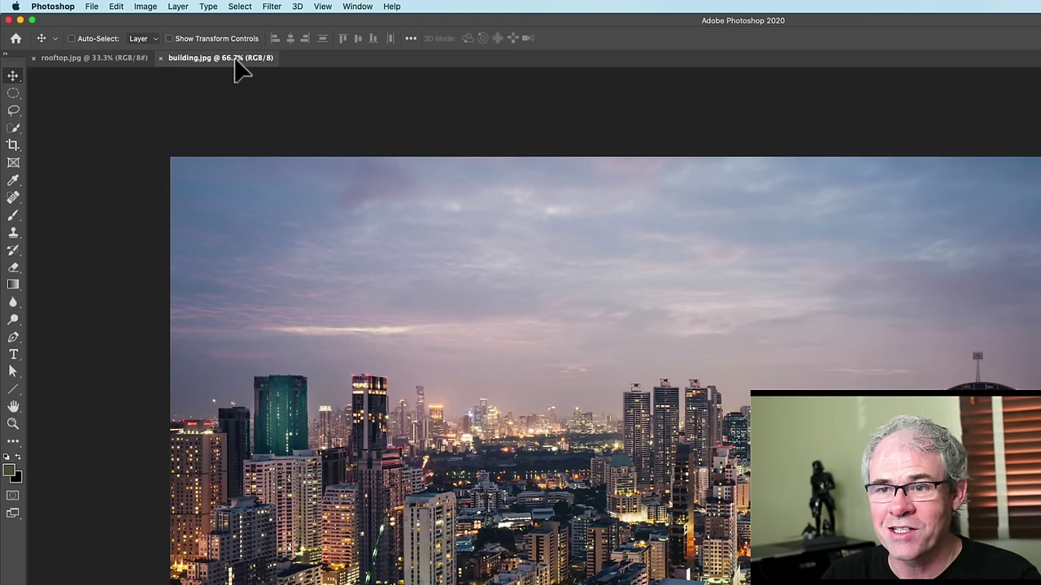
drag(236, 62, 308, 136)
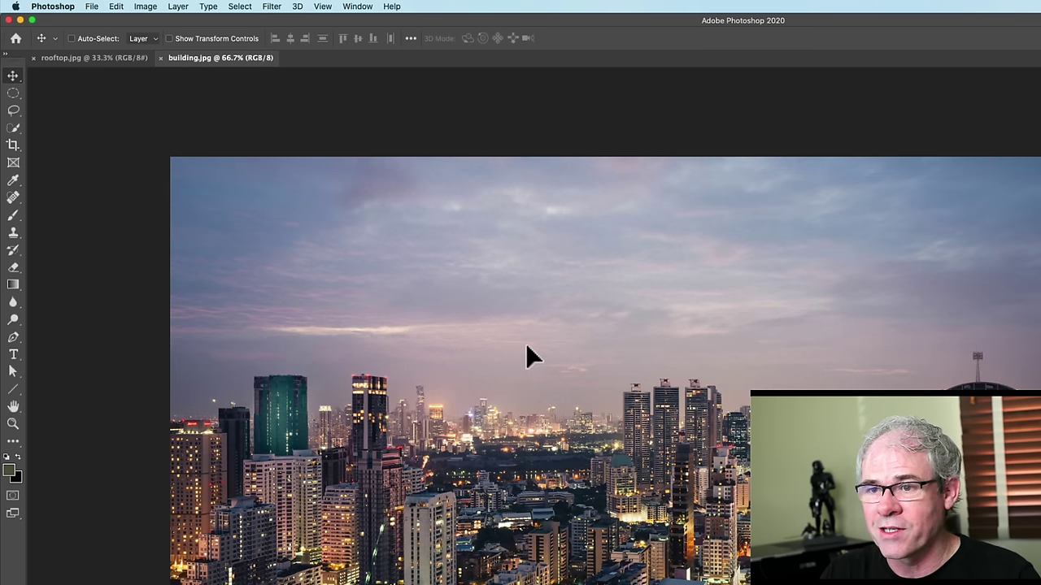
key(super+v)
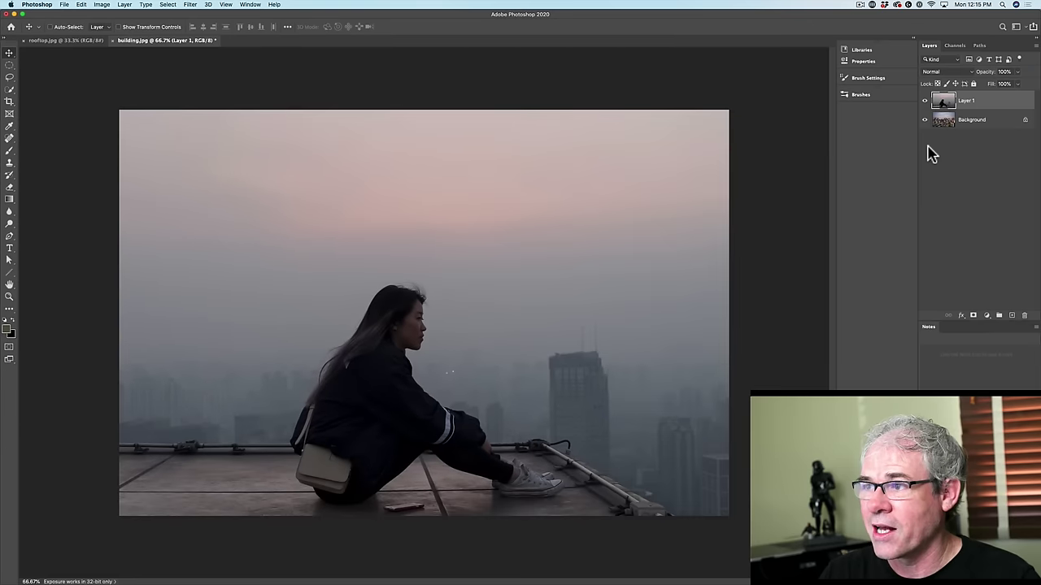
click(924, 100)
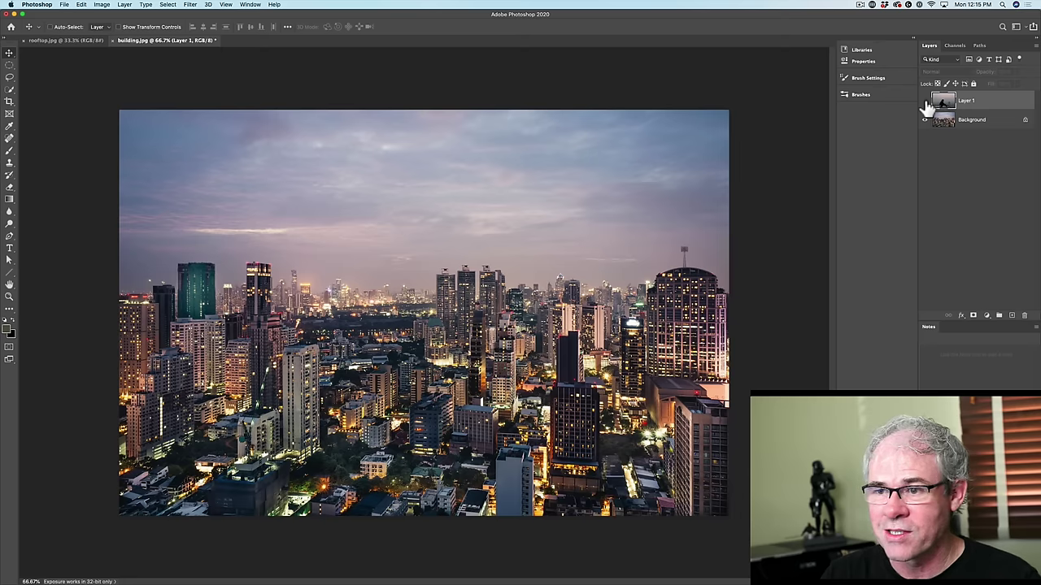
click(924, 101)
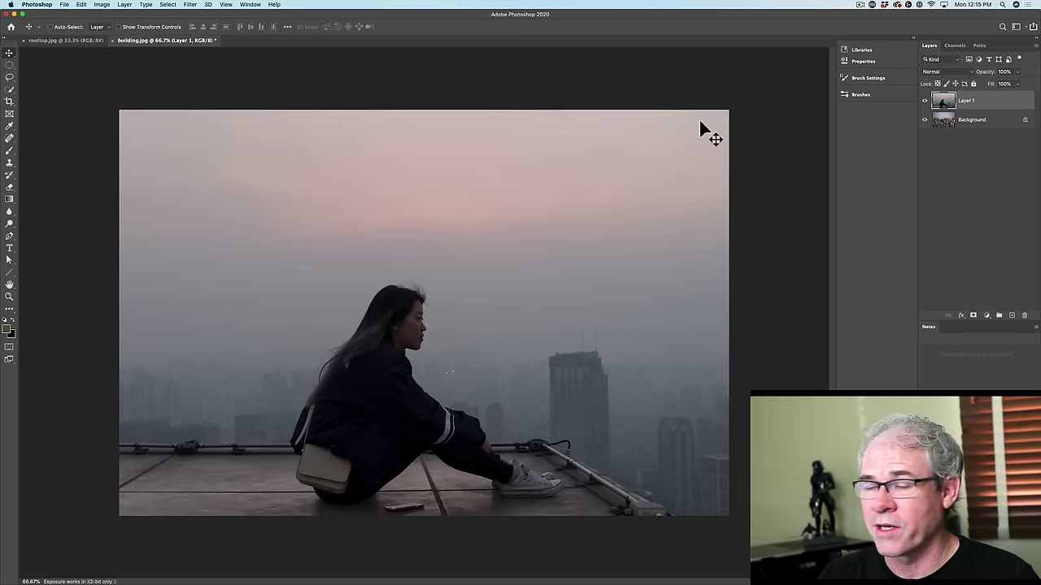
- Load girl.jpg and cybercity.jpg into a new document with Load Files into Stack
click(64, 5)
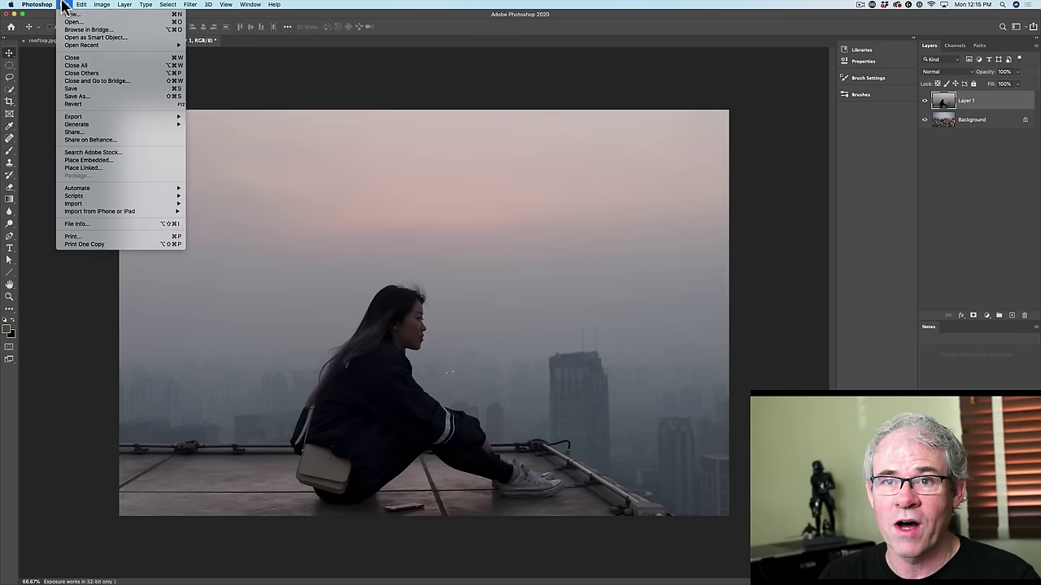
mouse_move(87, 192)
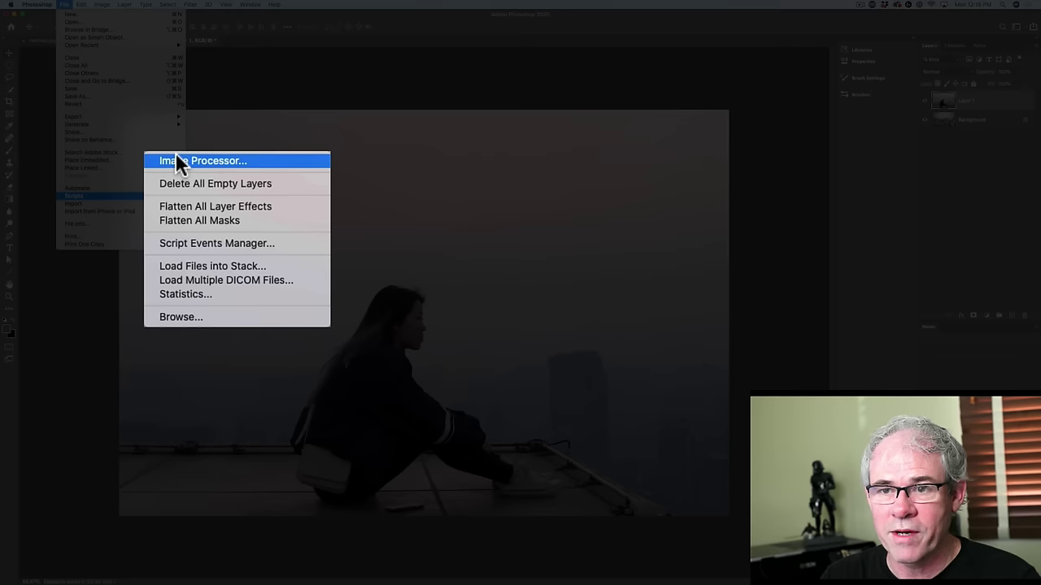
click(233, 266)
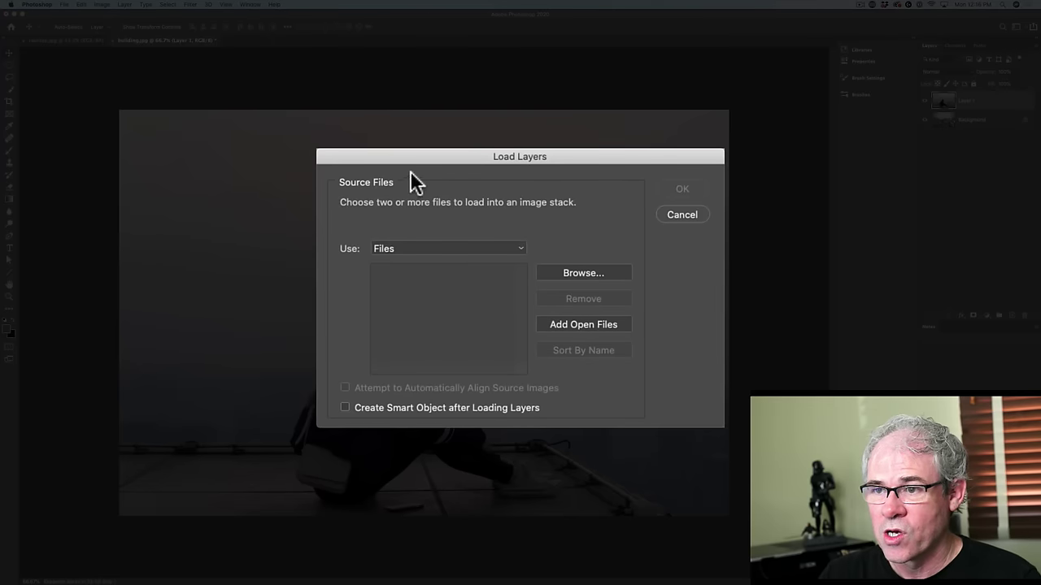
click(599, 272)
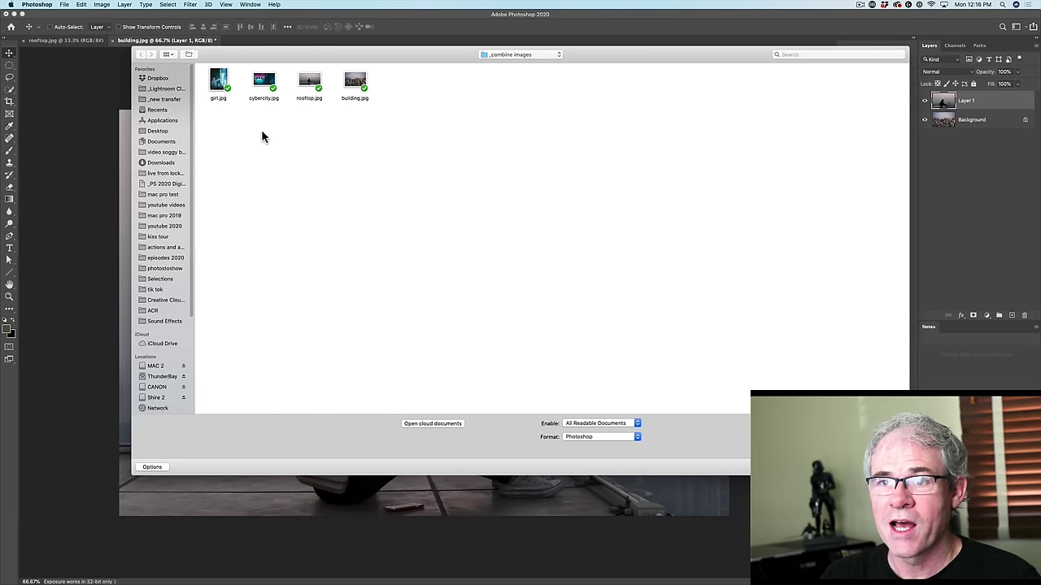
drag(261, 129, 208, 77)
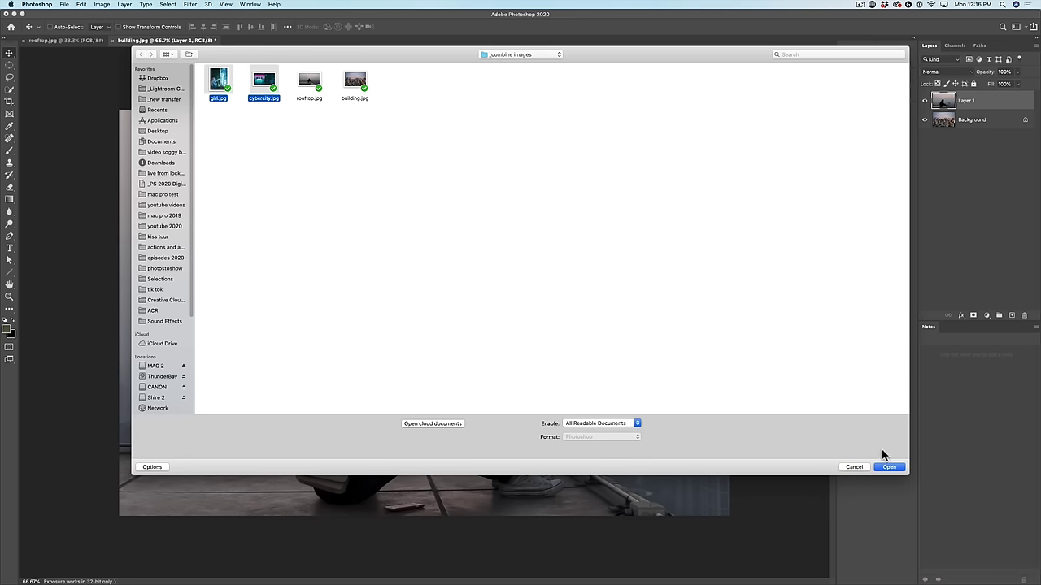
click(890, 468)
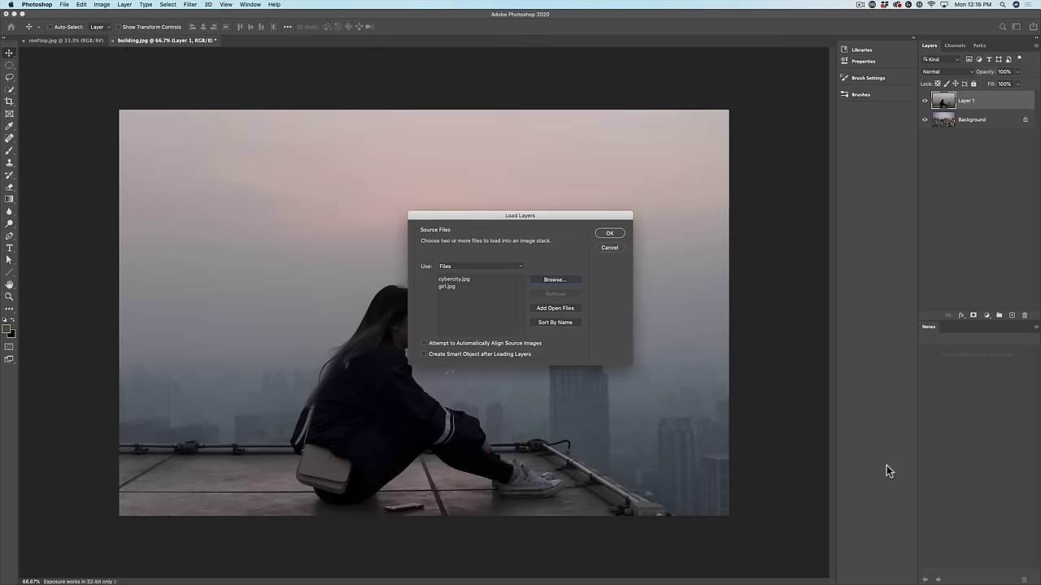
click(609, 235)
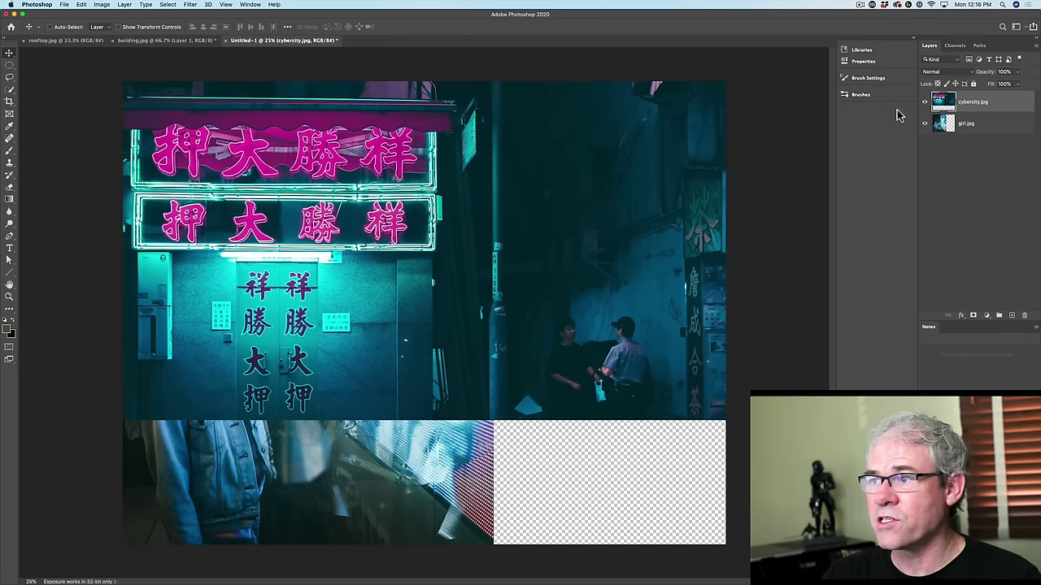
- Toggle the cybercity layer to check the girl beneath, then return to rooftop.jpg
click(924, 101)
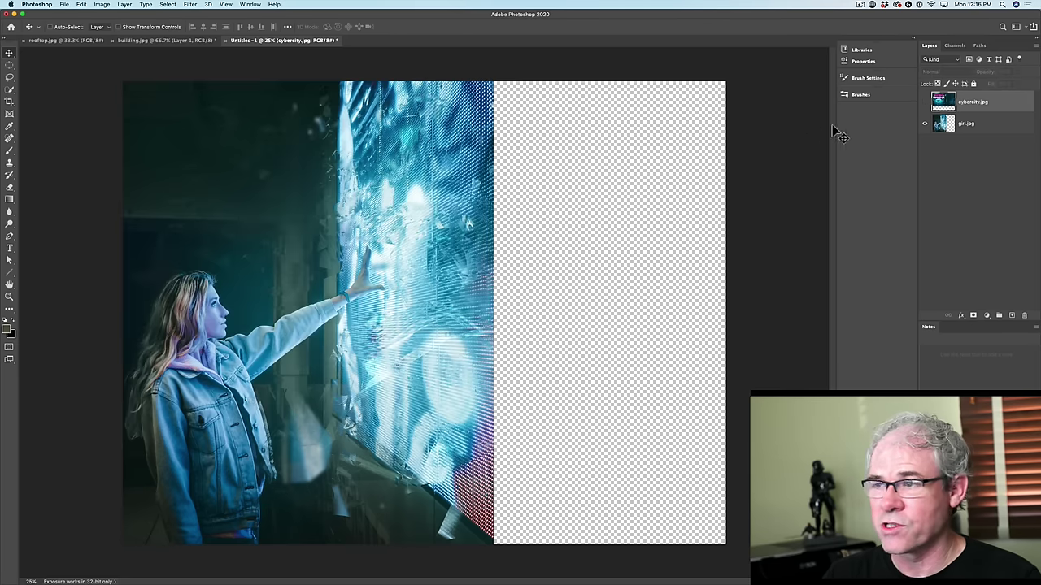
click(924, 102)
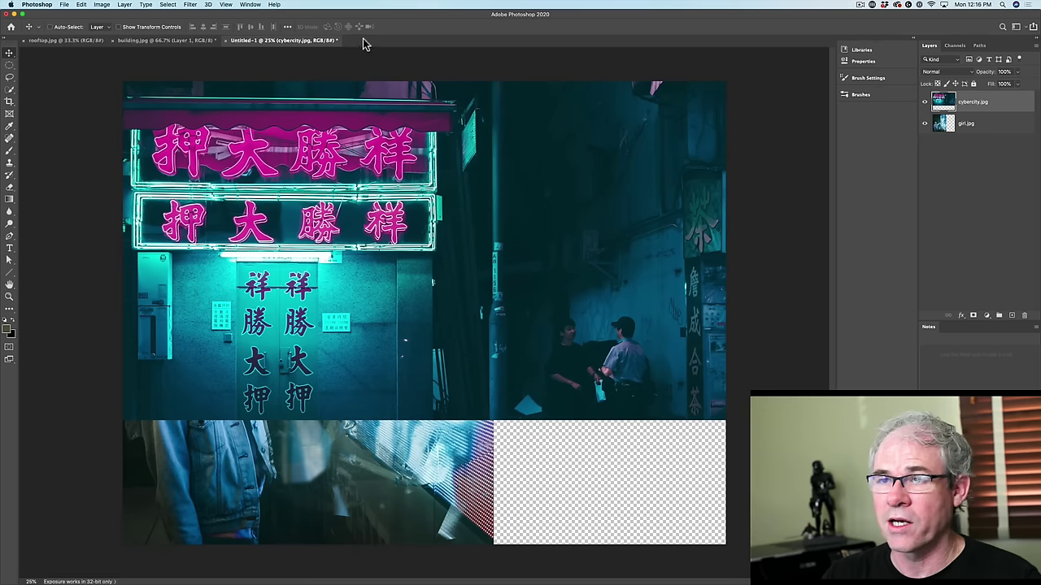
click(80, 40)
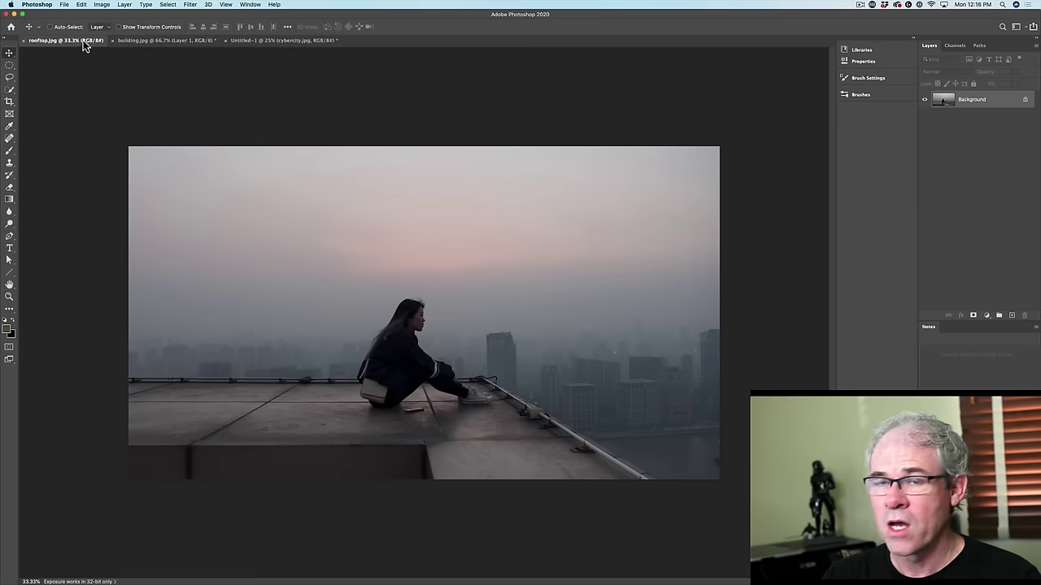
- Close all documents without saving, then reopen rooftop.jpg and building.jpg
right_click(234, 40)
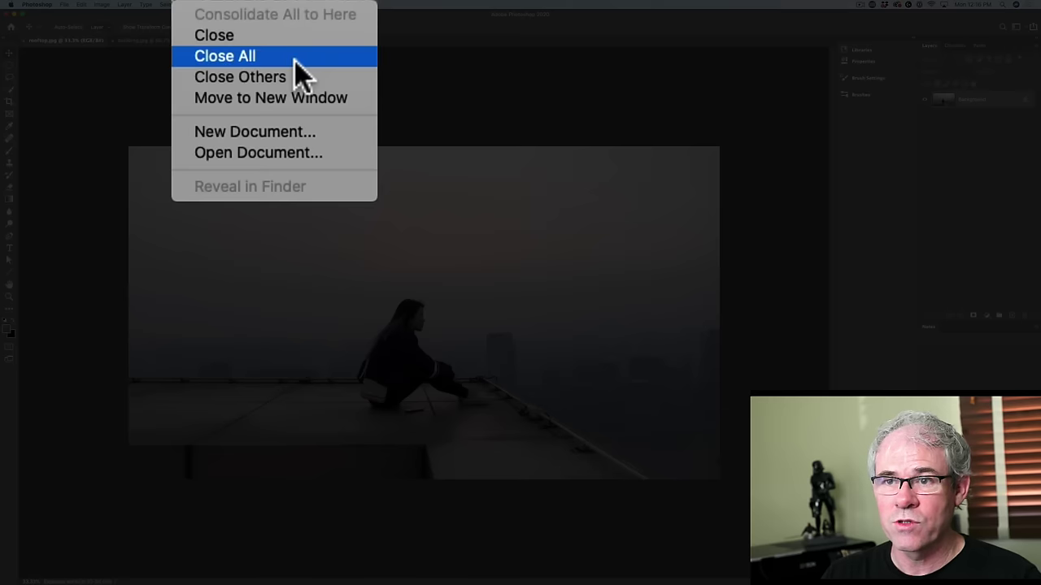
click(294, 59)
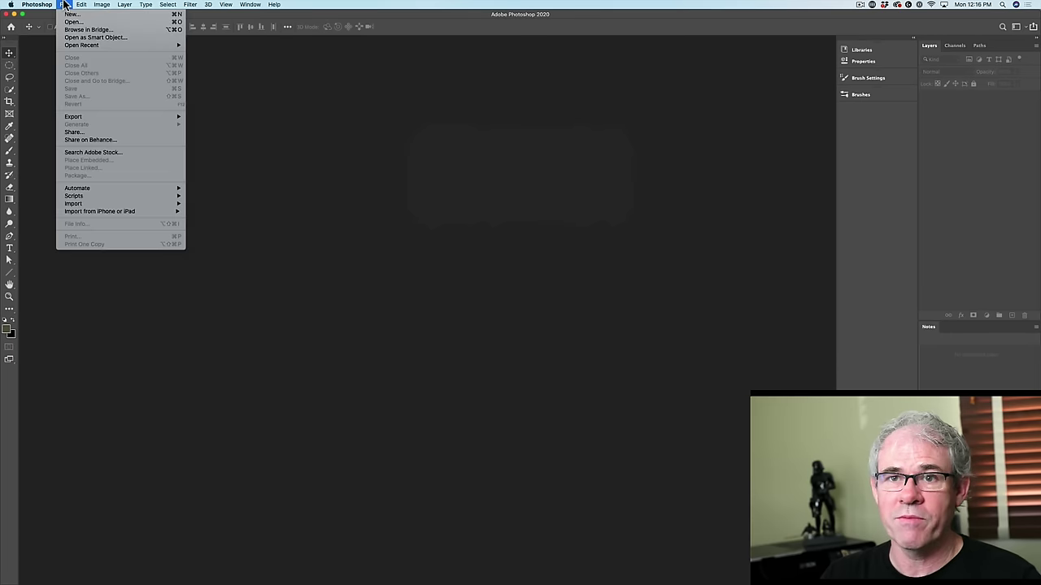
click(70, 22)
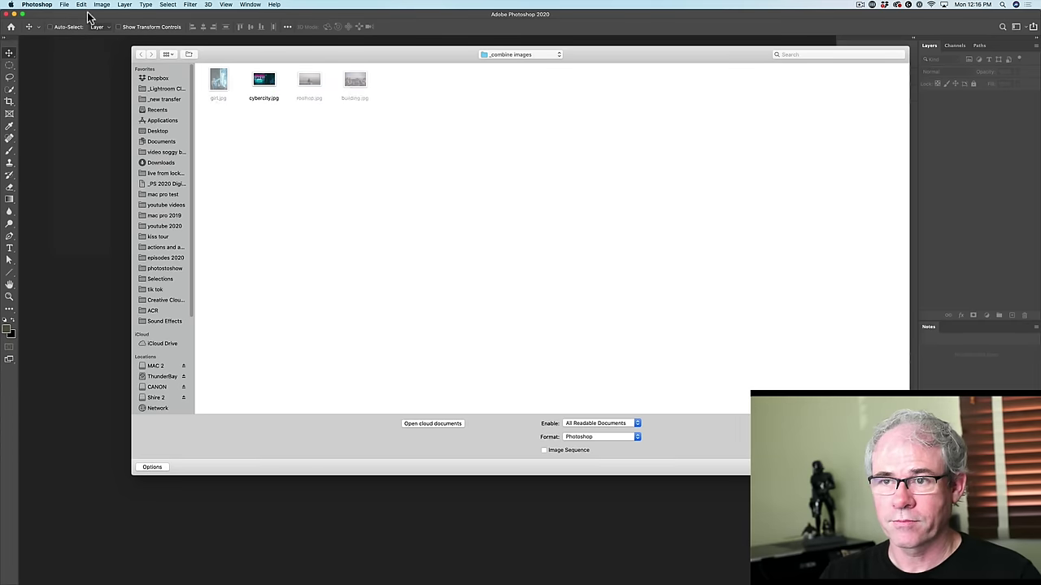
drag(388, 150, 300, 70)
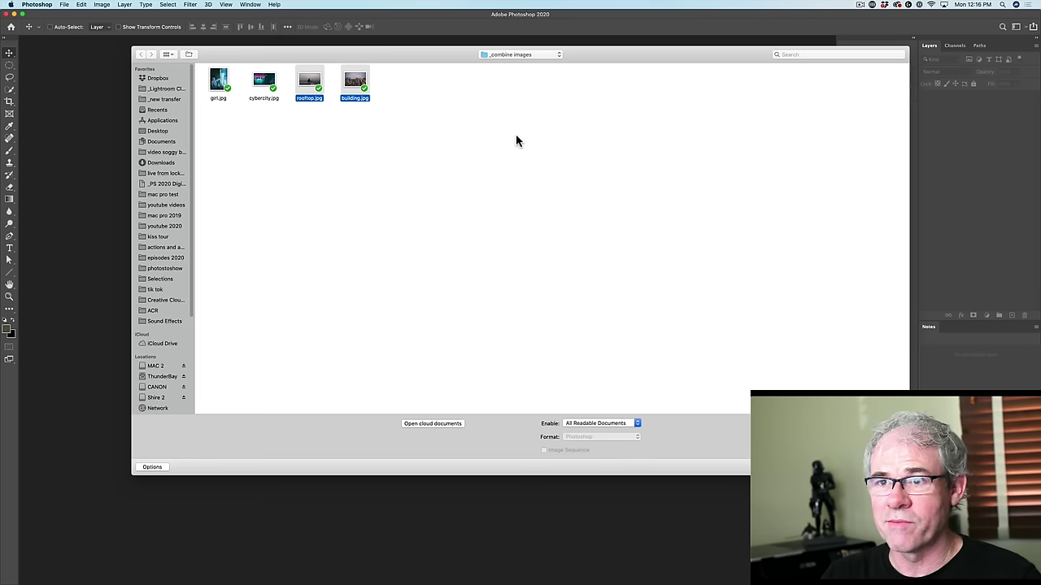
click(894, 468)
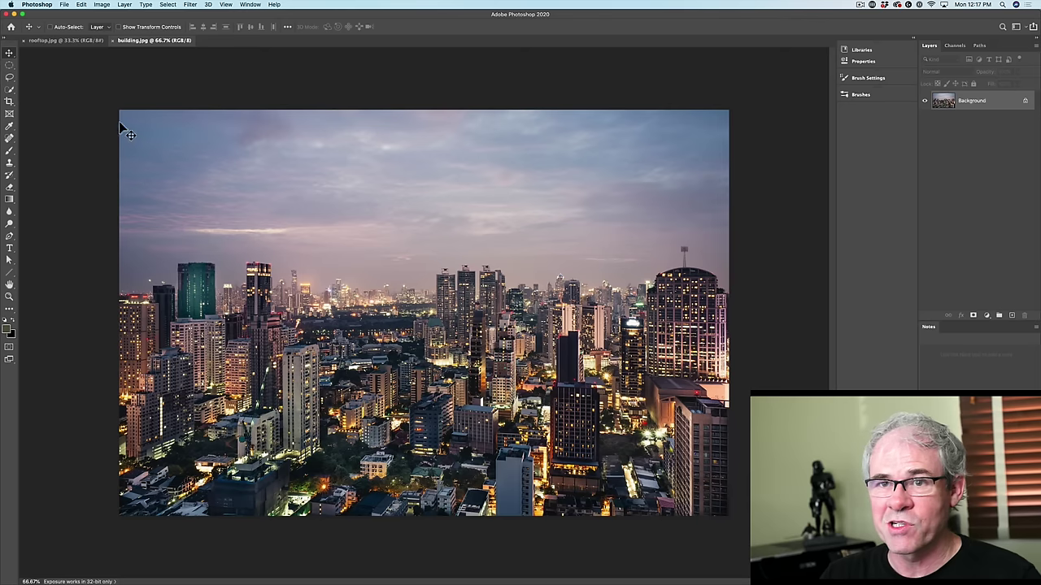
- Stack the open rooftop.jpg and building.jpg with Load Files into Stack using Add Open Files
click(74, 40)
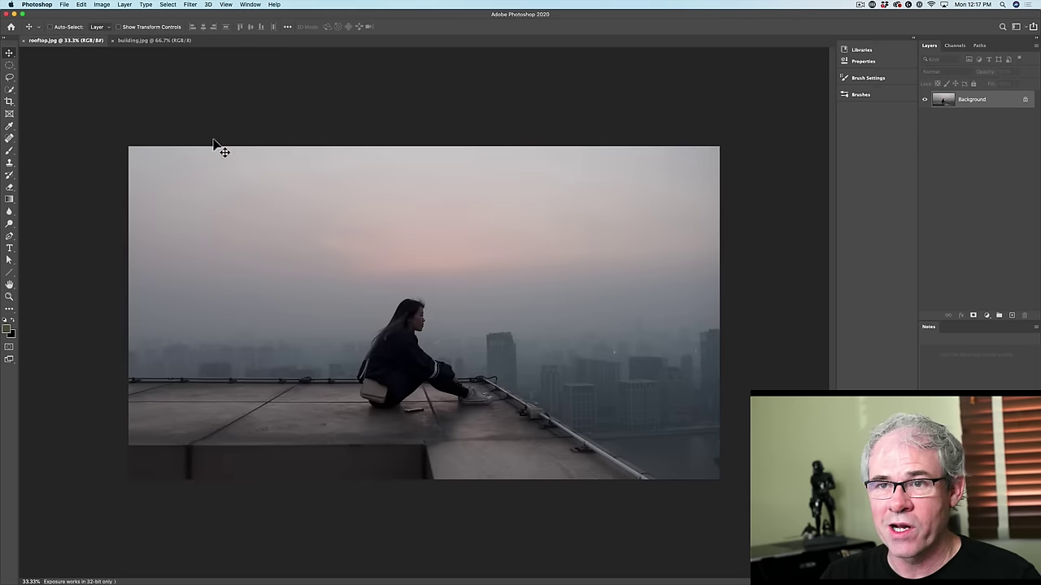
click(169, 41)
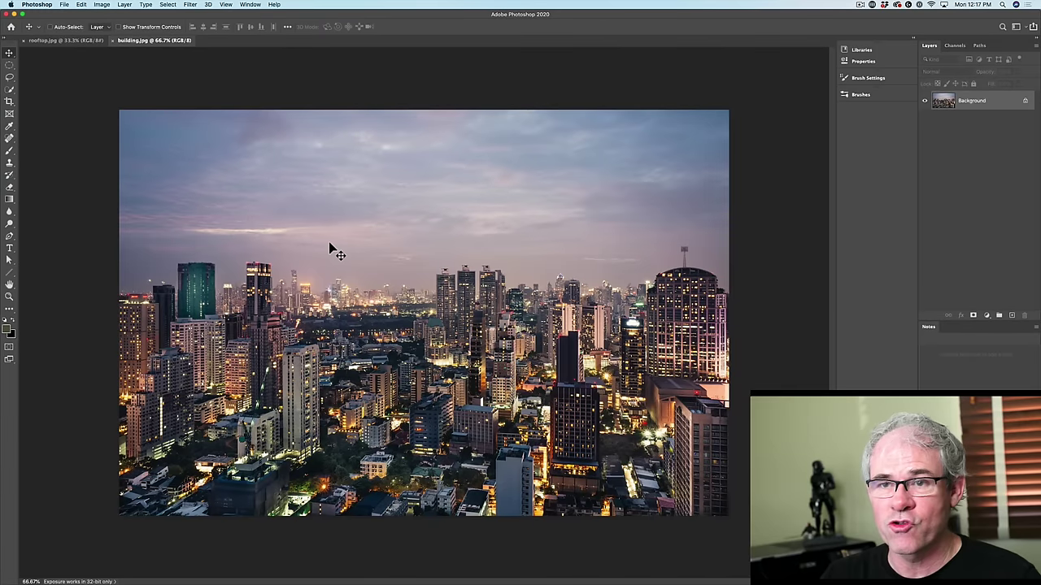
click(62, 6)
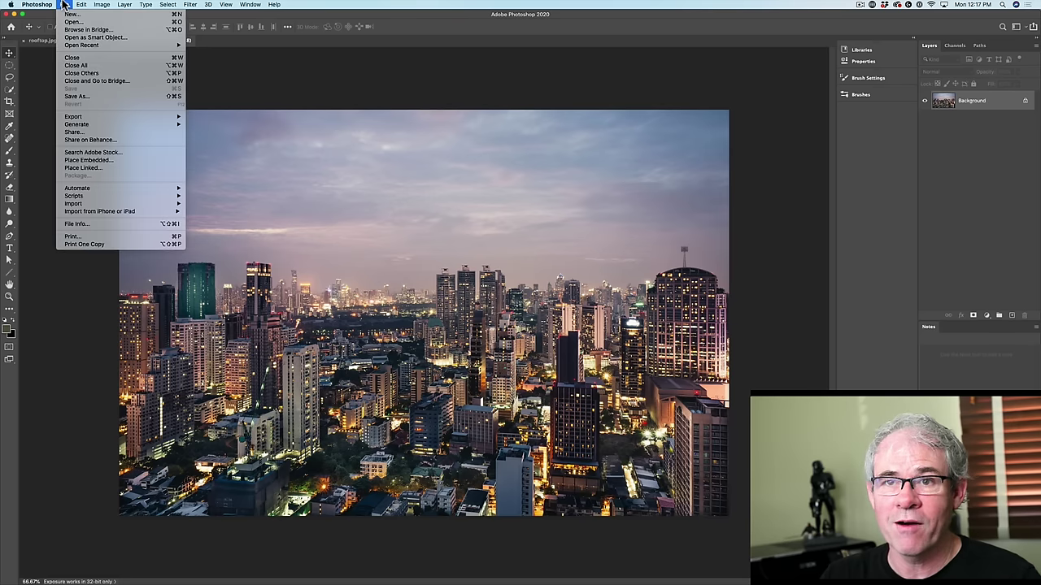
mouse_move(106, 197)
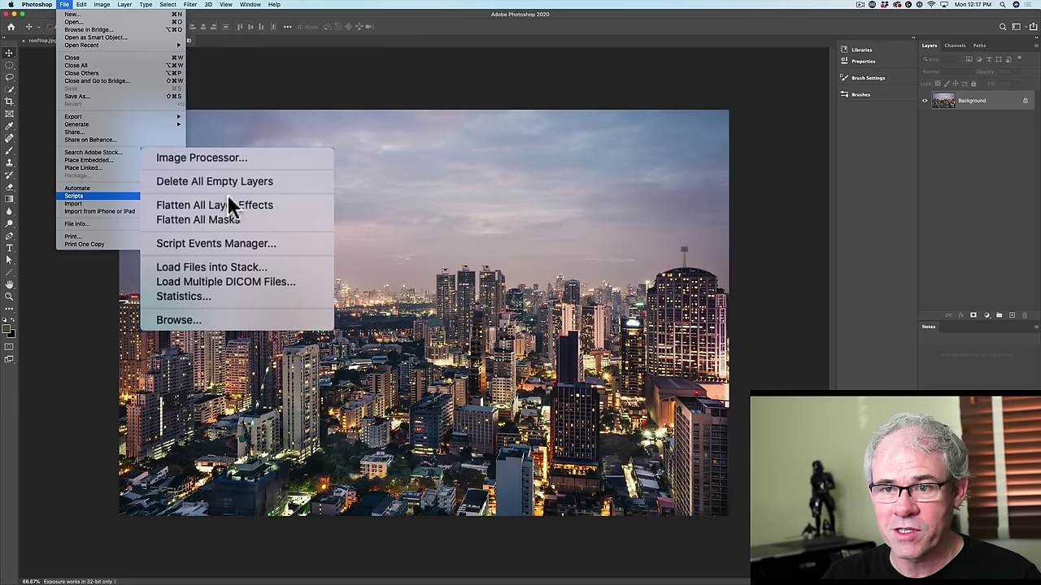
click(262, 271)
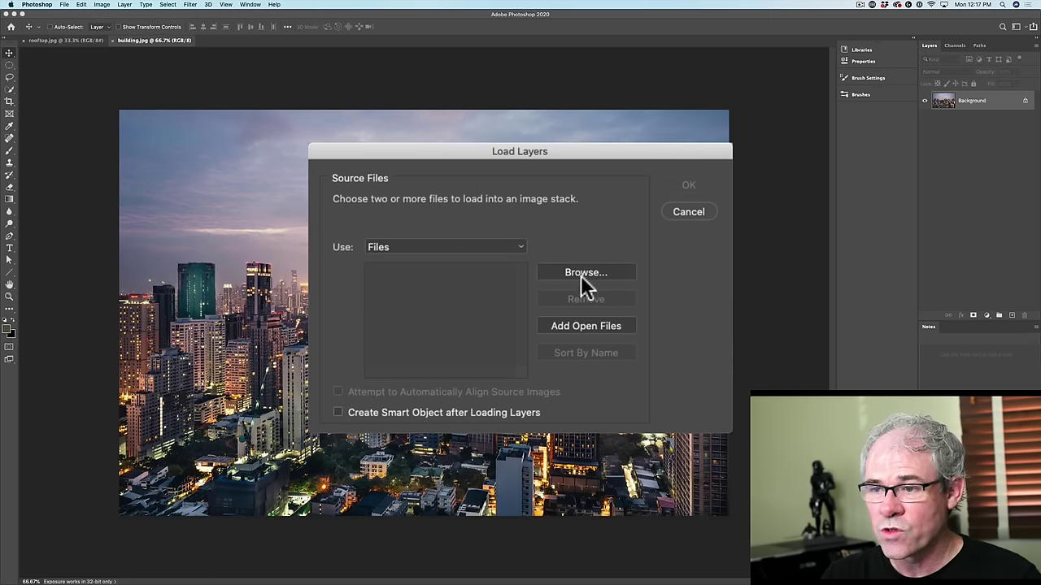
click(587, 332)
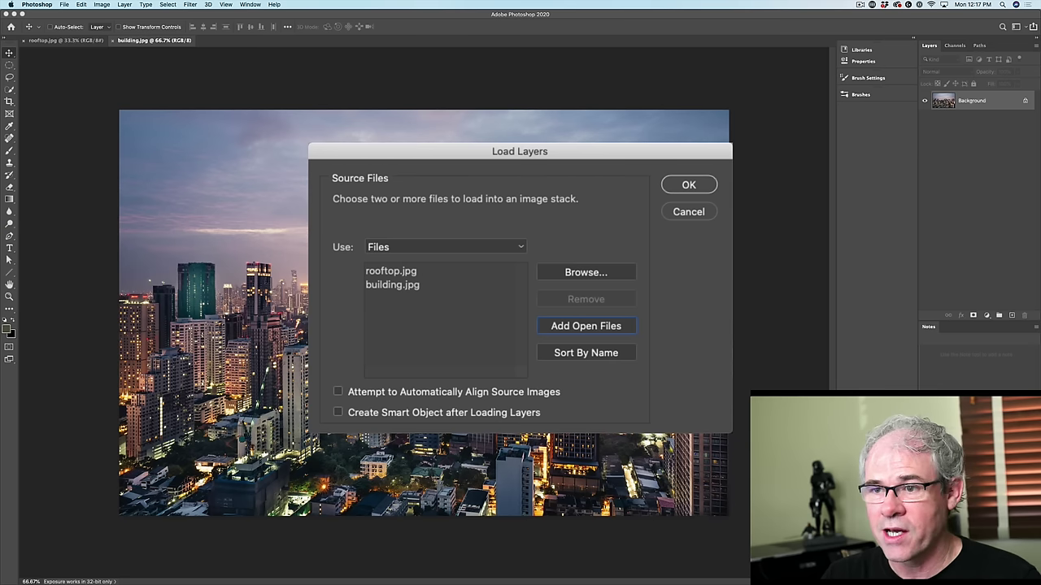
click(689, 187)
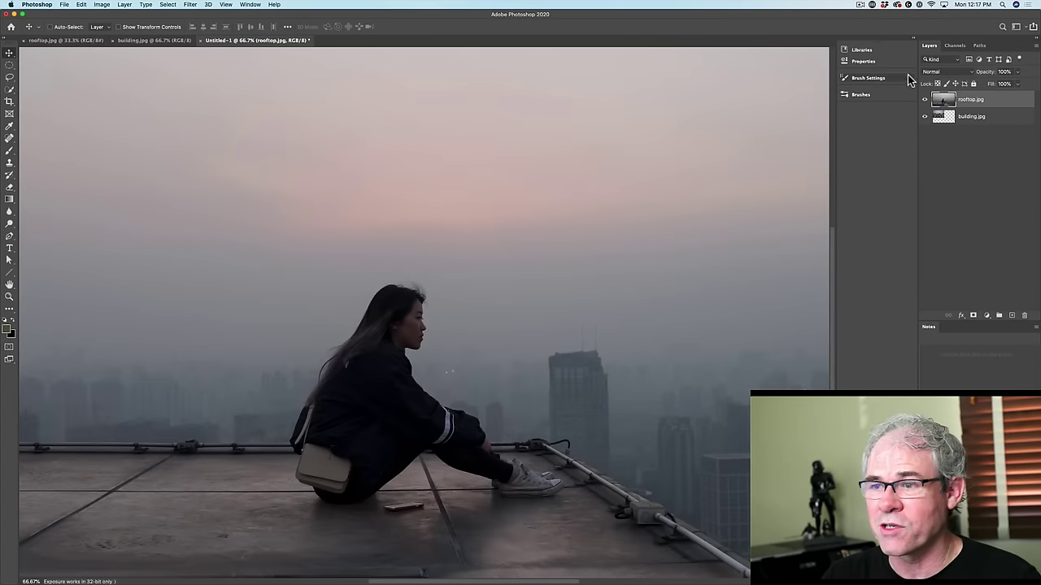
- Toggle the rooftop.jpg layer's visibility to compare it with the city layer below
click(925, 100)
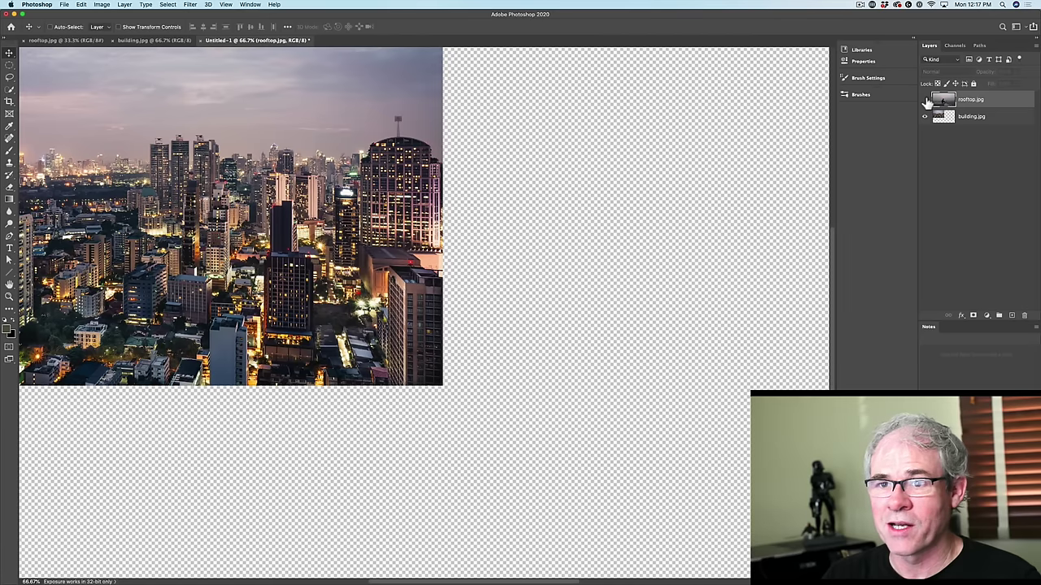
click(925, 100)
click(925, 100)
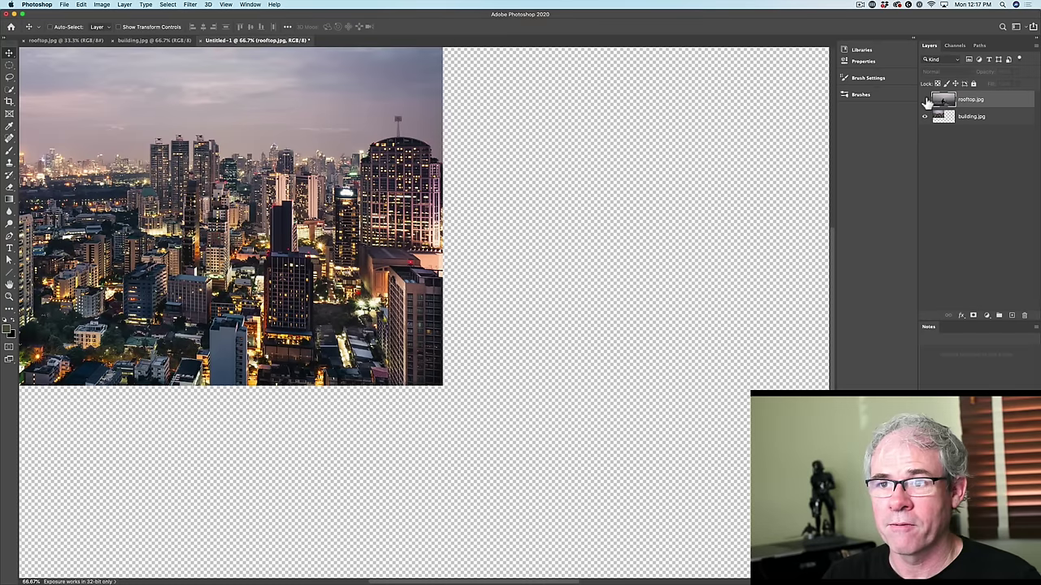
click(925, 100)
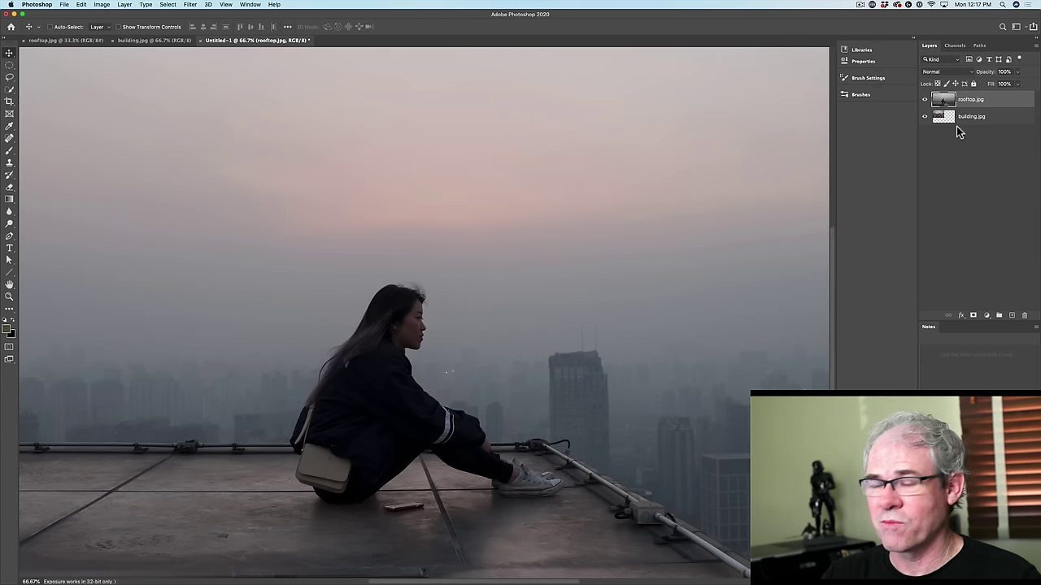
- Open girl.jpg and cybercity.jpg as separate documents
click(63, 5)
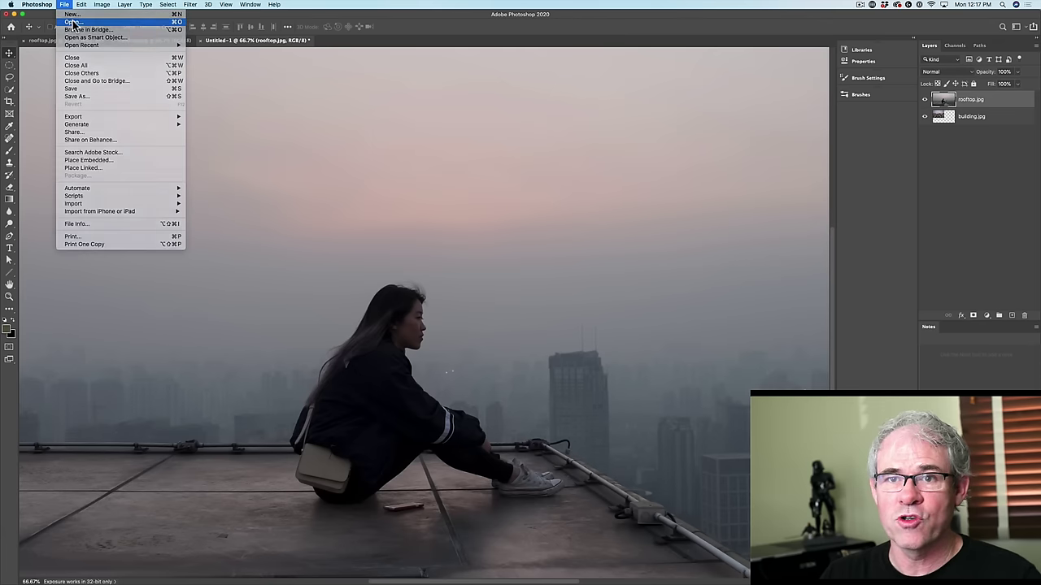
click(72, 22)
drag(309, 141, 206, 69)
drag(255, 133, 222, 75)
key(Return)
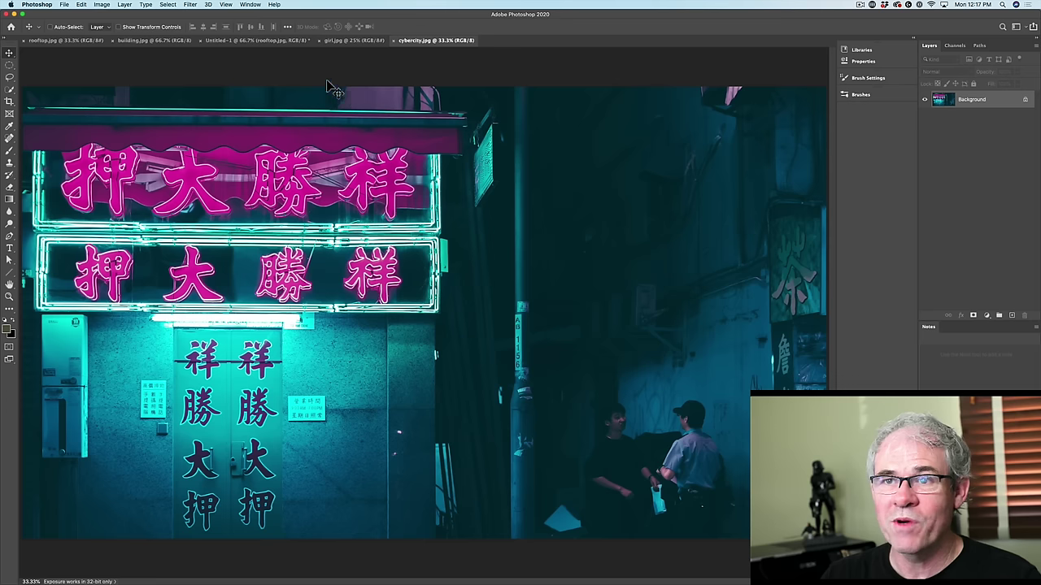
- Arrange the four open documents in a Window > Arrange > 4-up layout
click(251, 5)
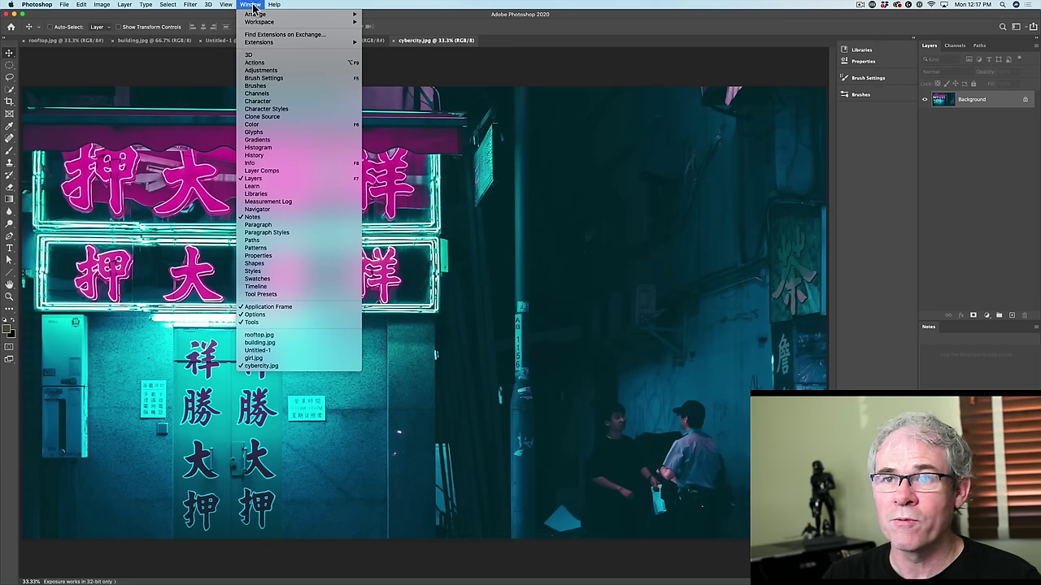
mouse_move(258, 15)
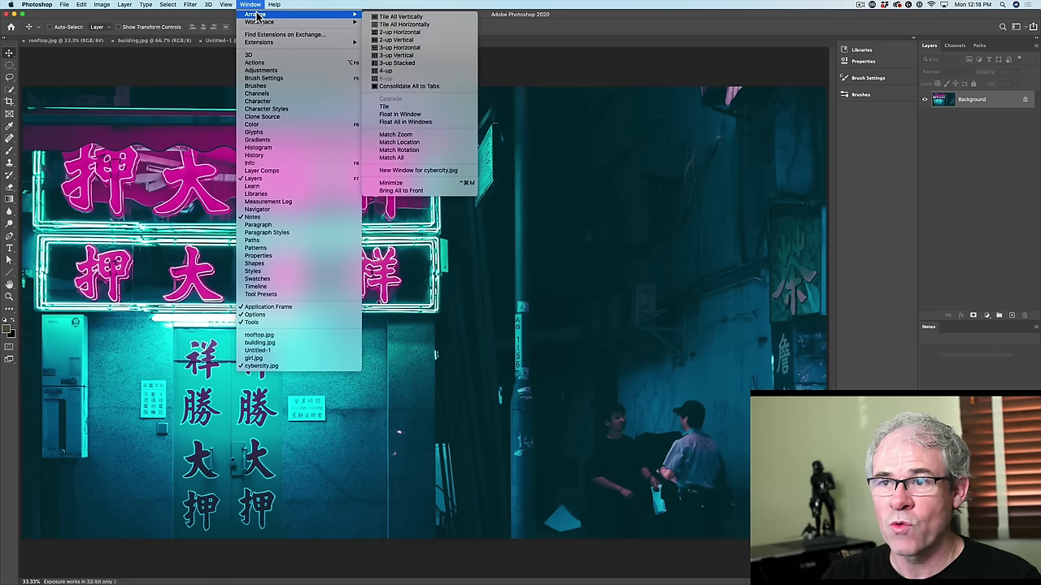
click(434, 72)
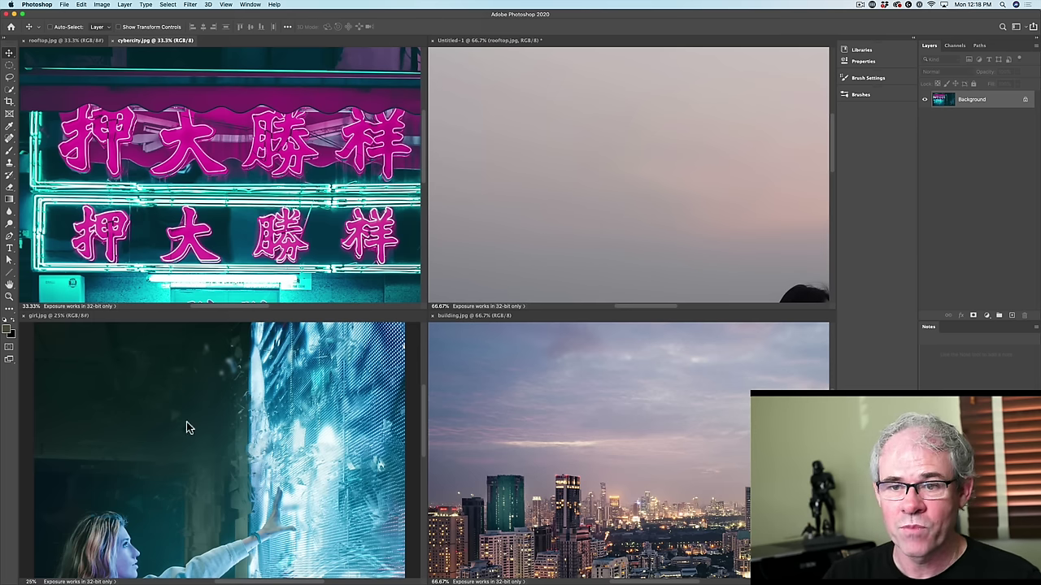
- Drag the girl photo from girl.jpg into the cybercity.jpg window as Layer 1
click(188, 450)
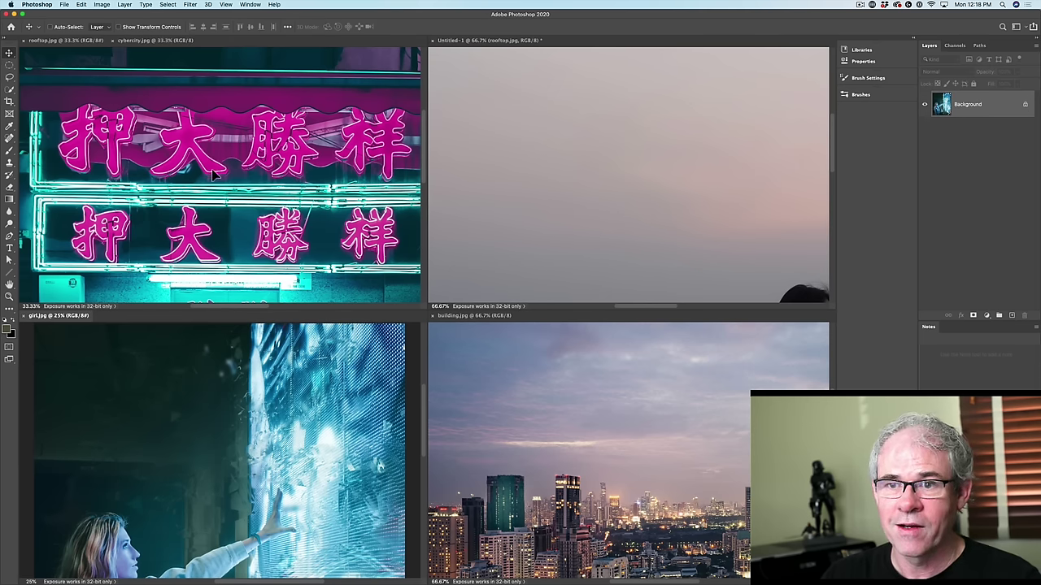
drag(213, 175, 213, 175)
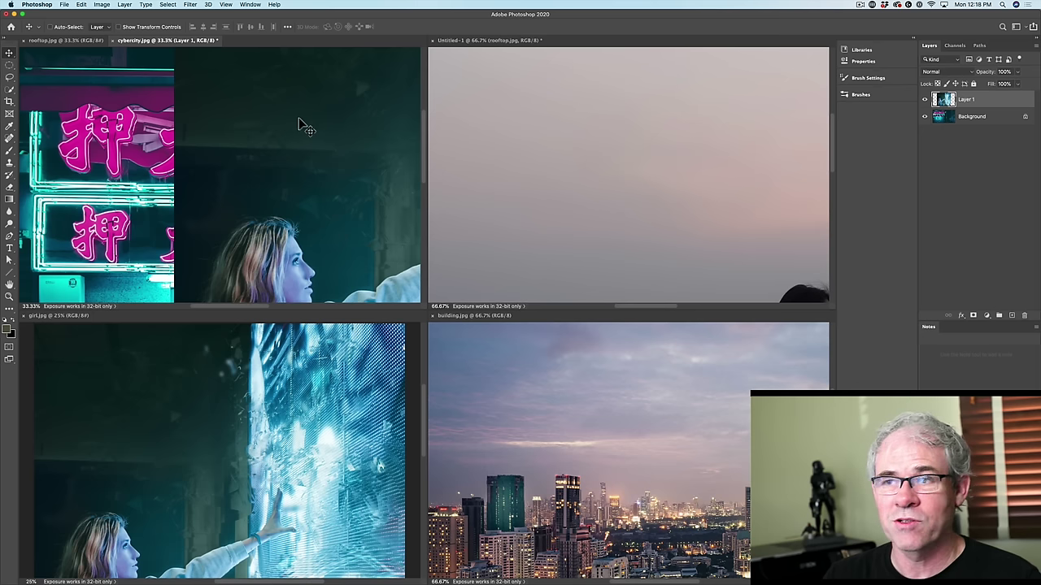
- Consolidate all document windows back into tabs via Window > Arrange
click(251, 5)
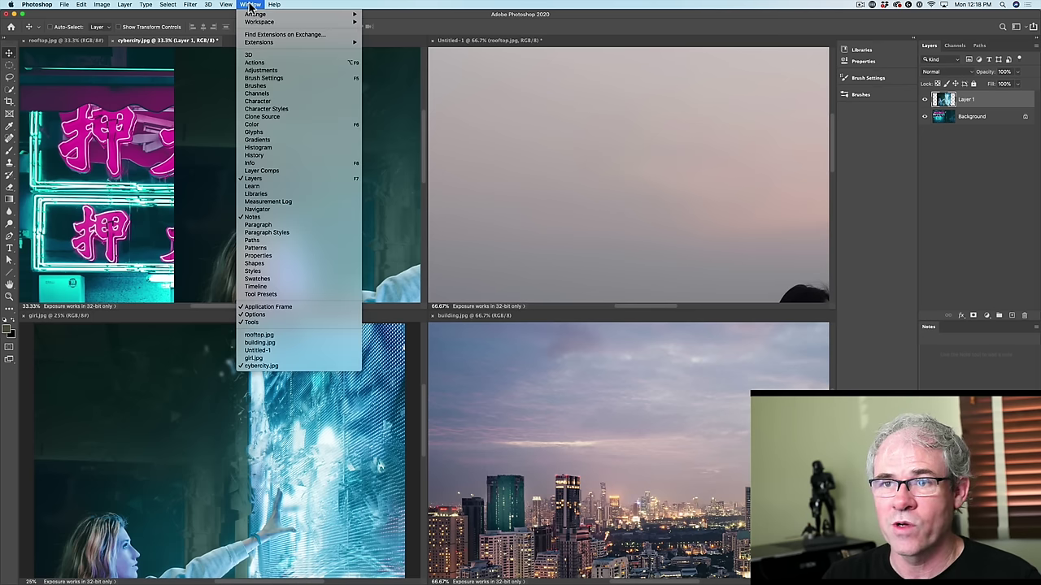
mouse_move(257, 15)
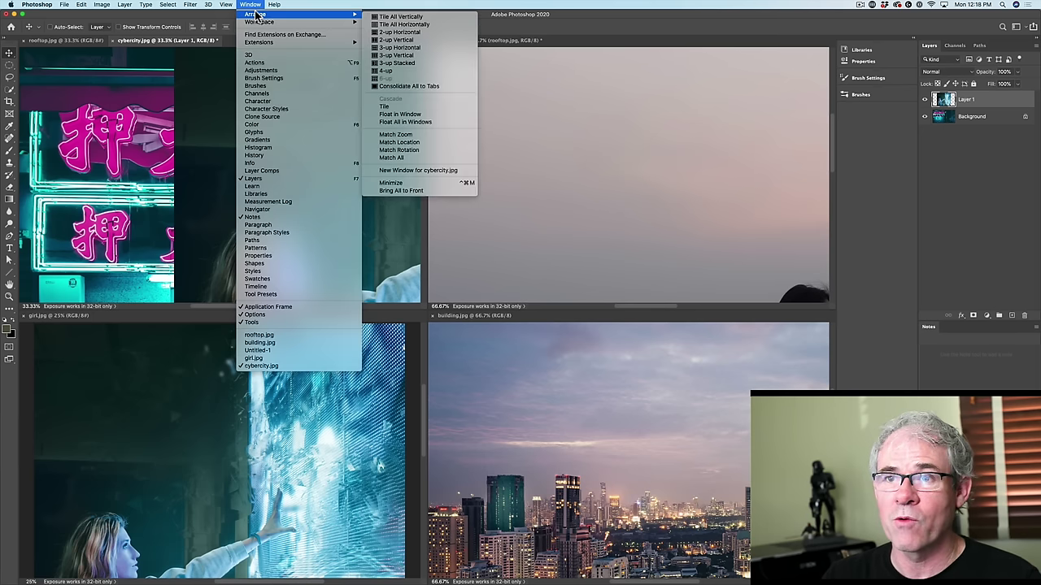
click(418, 85)
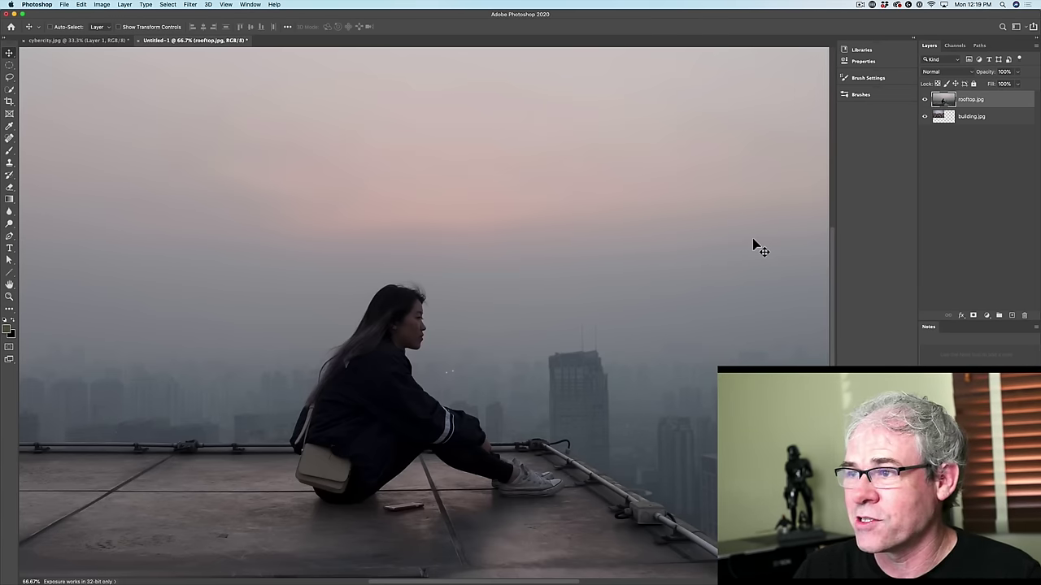
- Free Transform the rooftop layer to about 44% and move it down over the city skyline
click(924, 99)
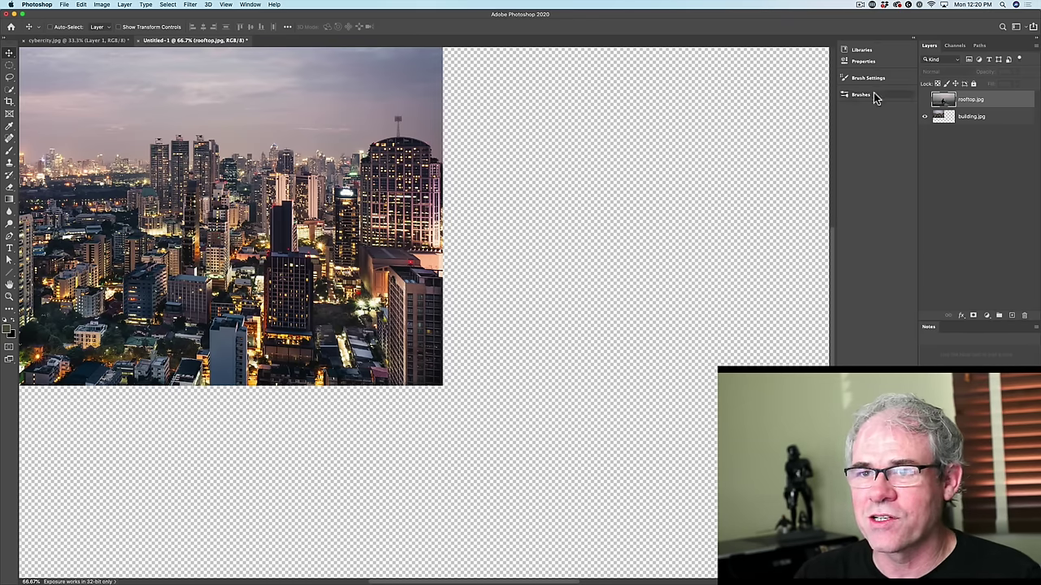
click(924, 100)
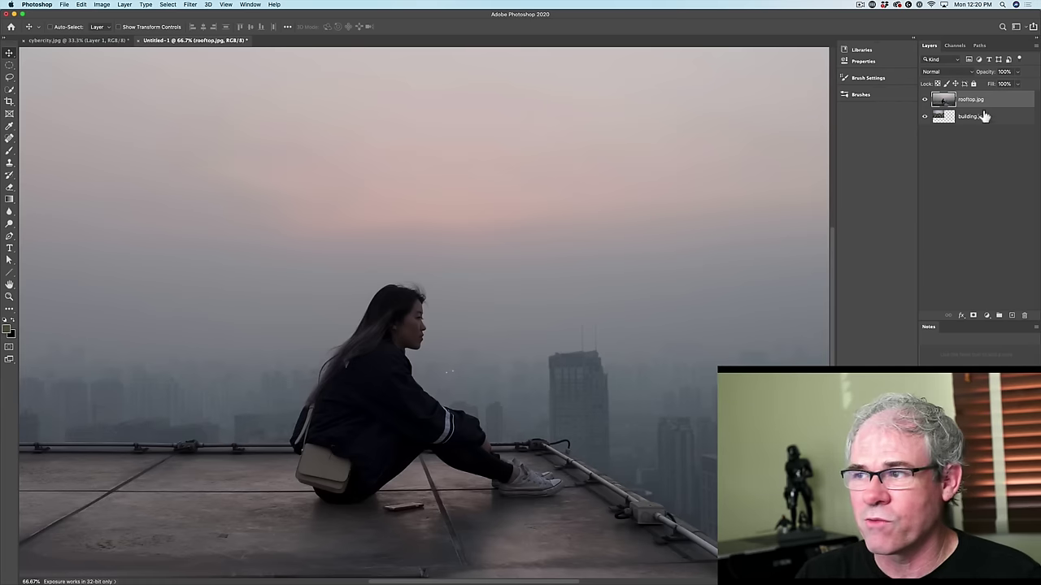
key(super+t)
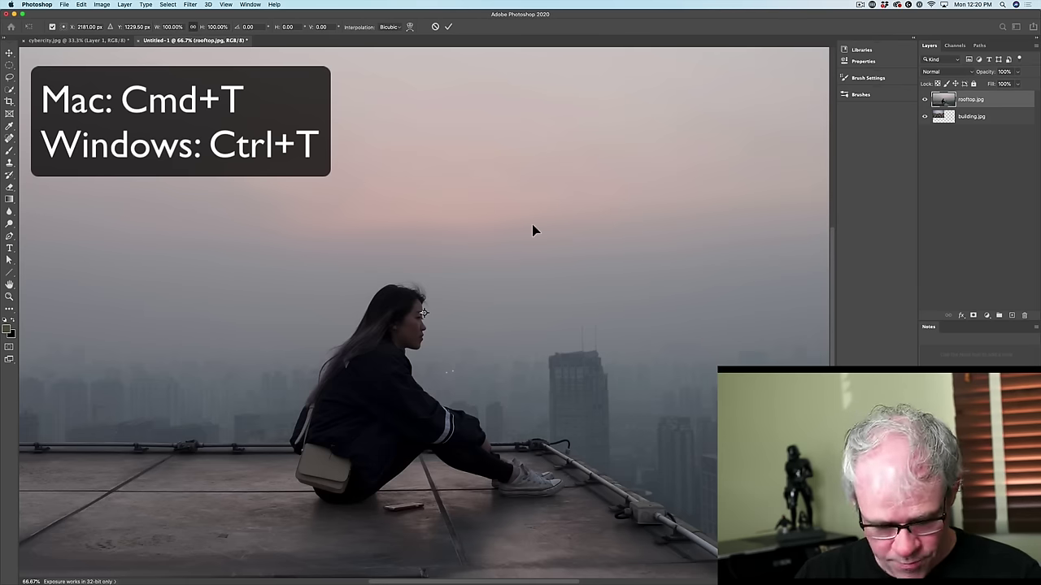
key(super+0)
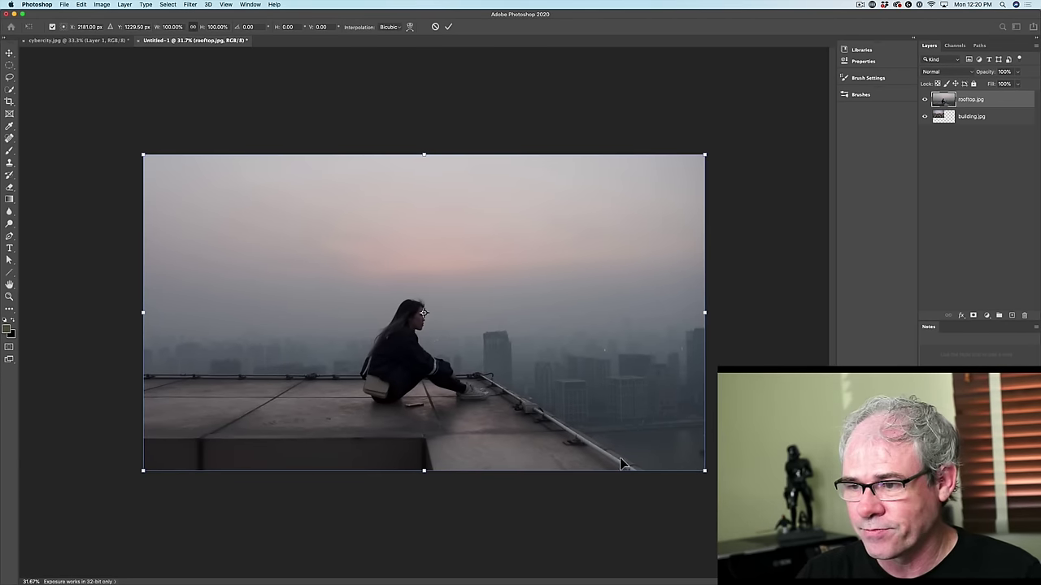
drag(704, 469, 417, 245)
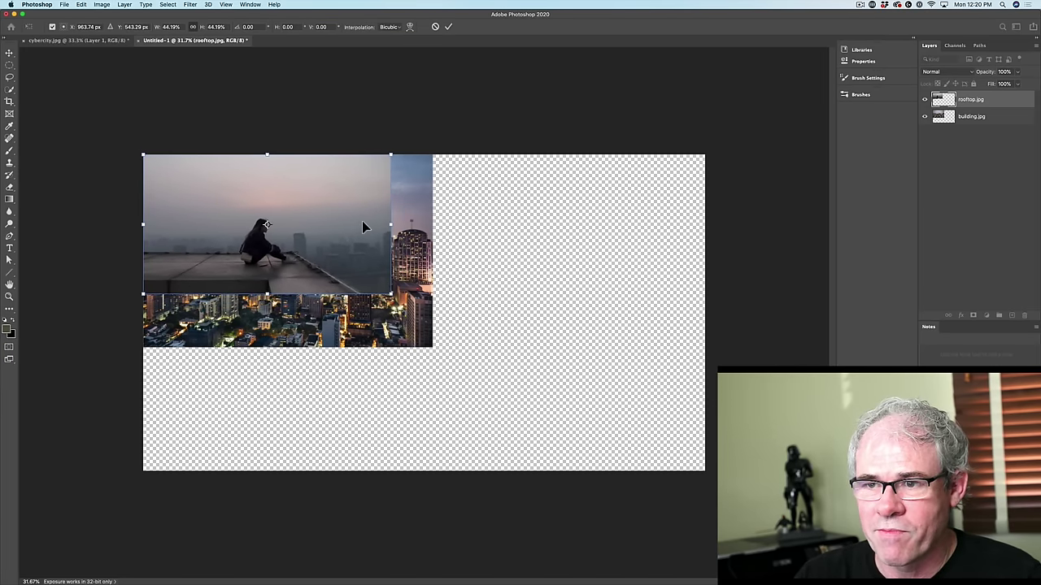
drag(361, 221, 351, 270)
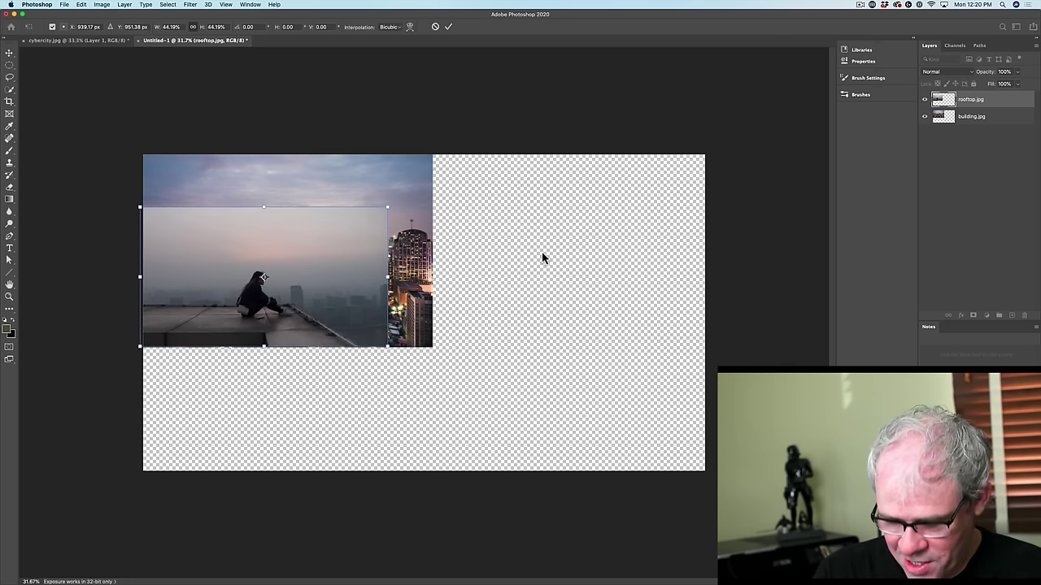
key(Return)
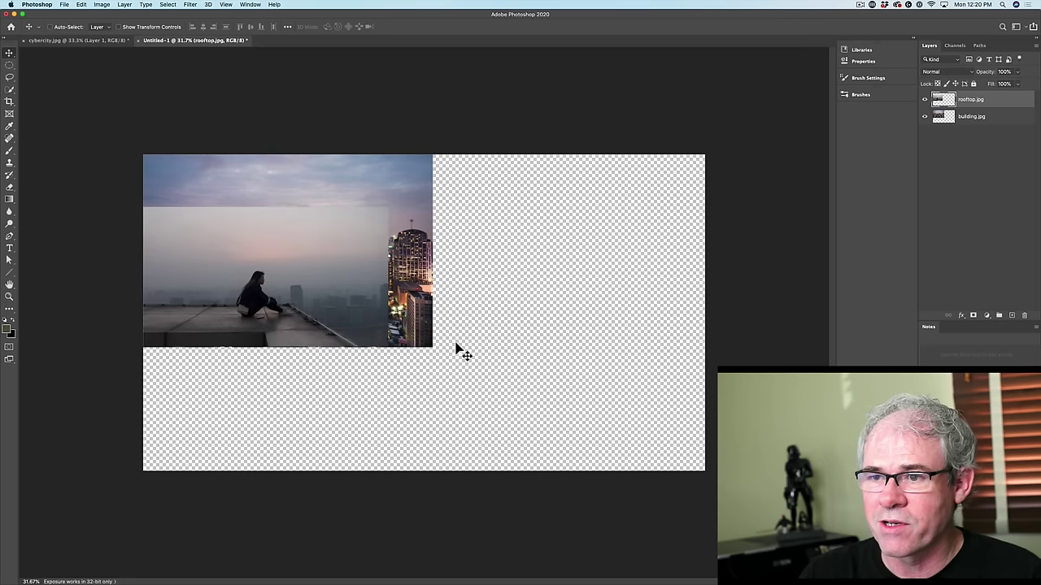
- Trim the transparent pixels from the Untitled-1 canvas with Image > Trim
click(82, 4)
mouse_move(101, 4)
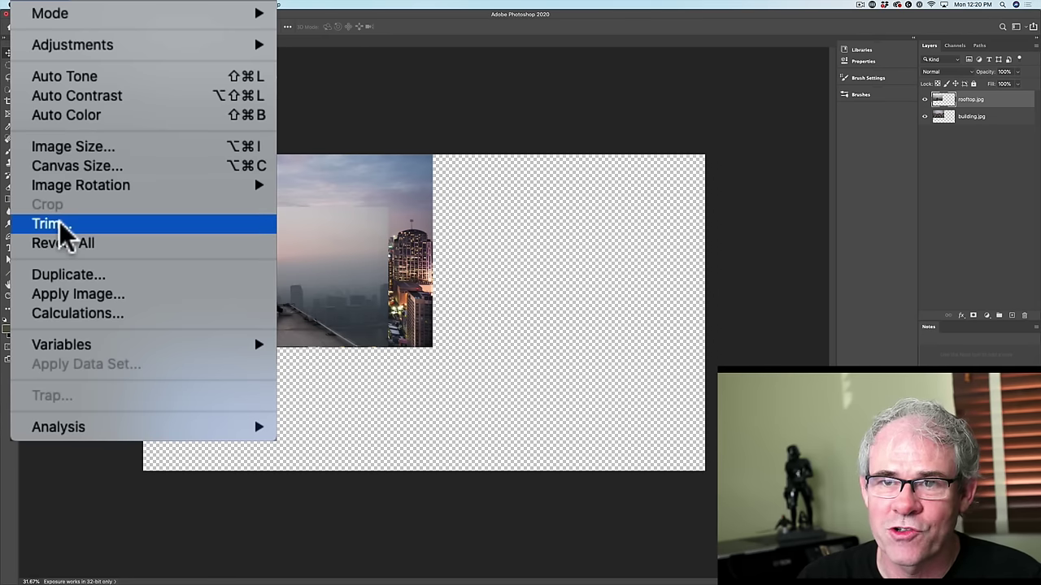
click(61, 224)
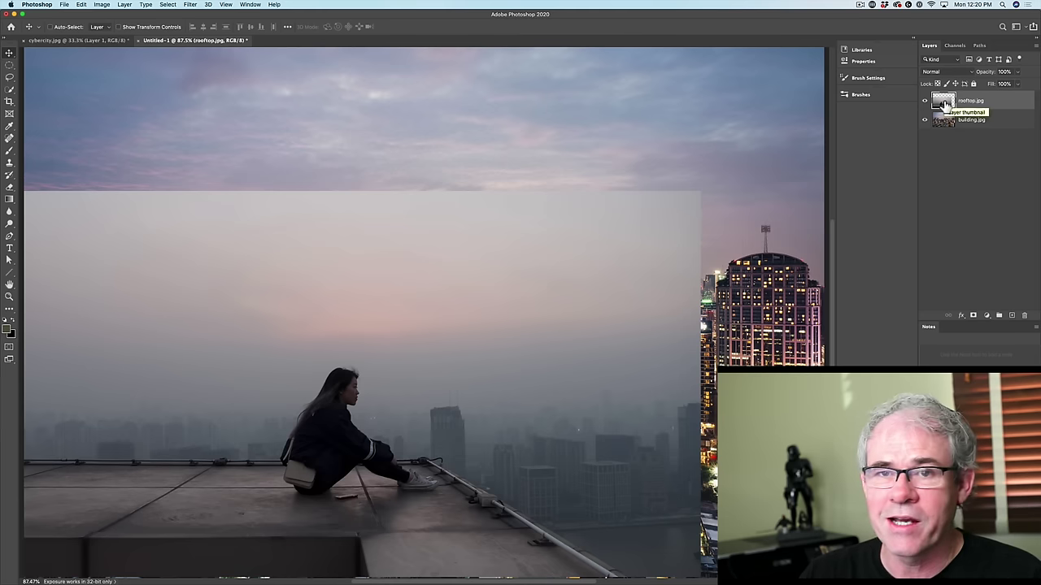
- Quick-select the hazy sky down to the roof edge and Alt-add a layer mask hiding it
click(9, 88)
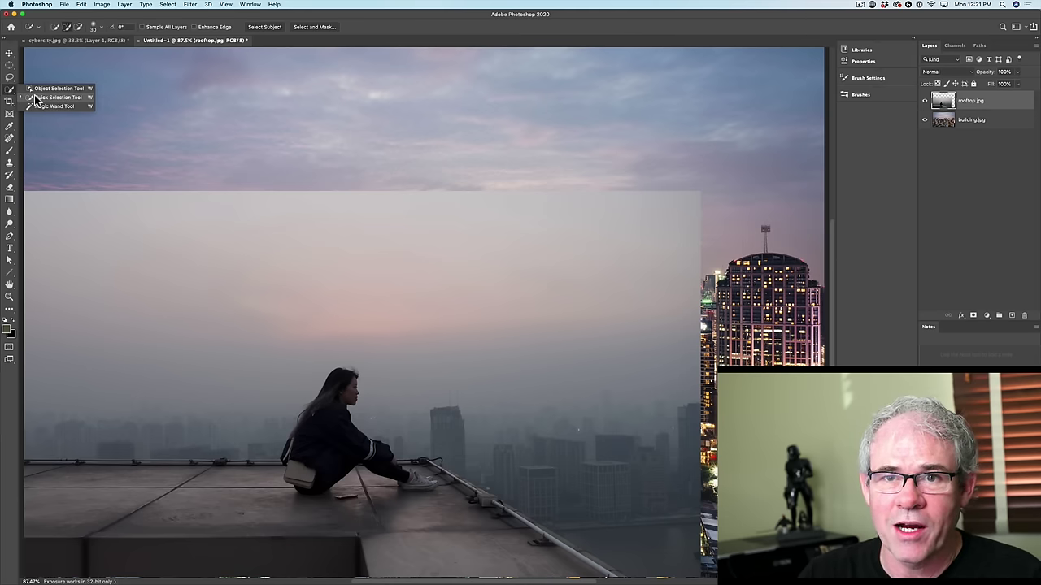
click(36, 98)
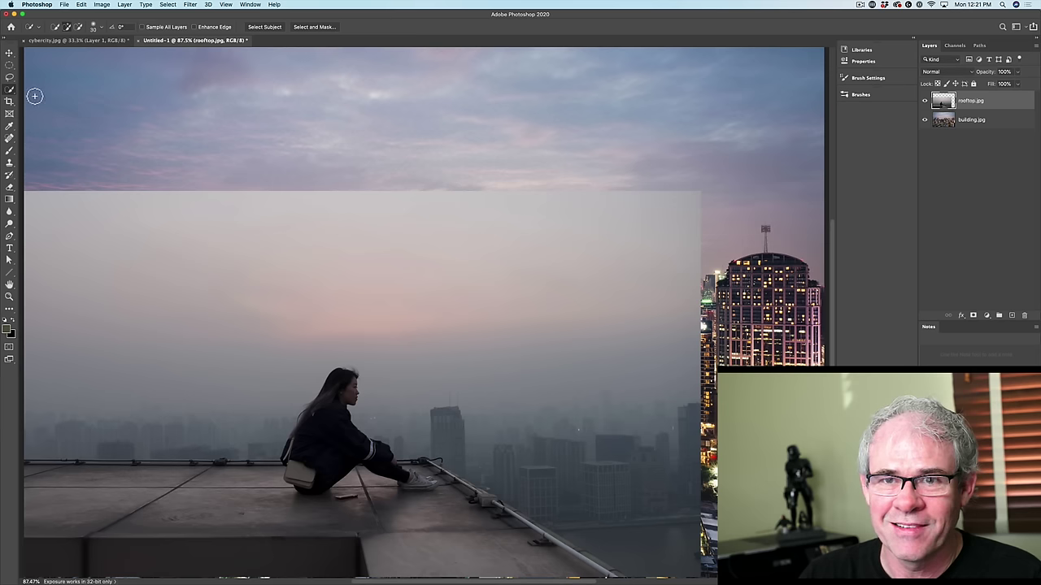
mouse_move(119, 249)
mouse_down()
mouse_move(344, 217)
mouse_move(494, 227)
mouse_move(608, 266)
mouse_move(664, 368)
mouse_move(696, 398)
mouse_move(689, 508)
mouse_up()
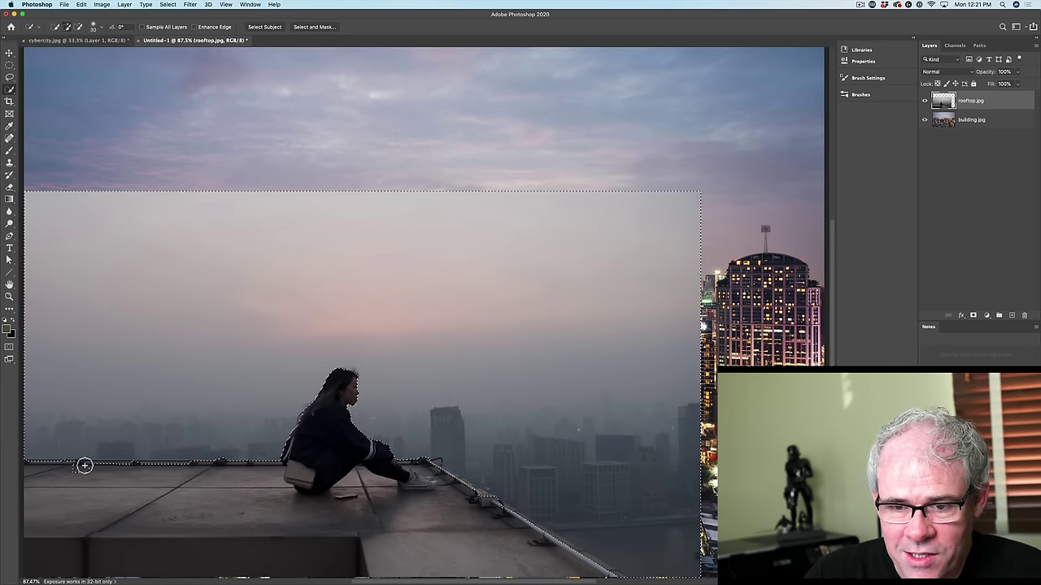
key(alt)
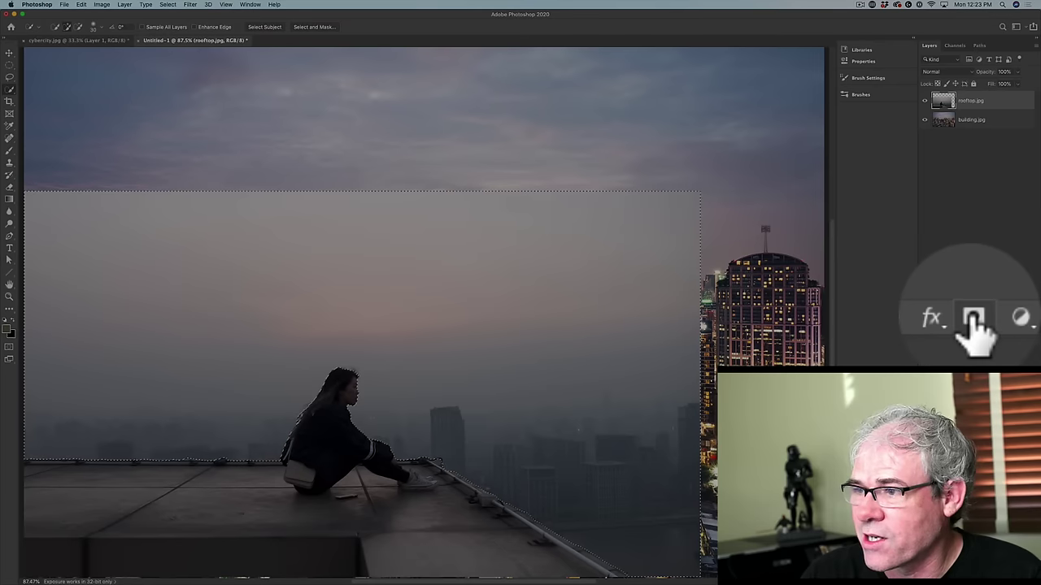
click(973, 315)
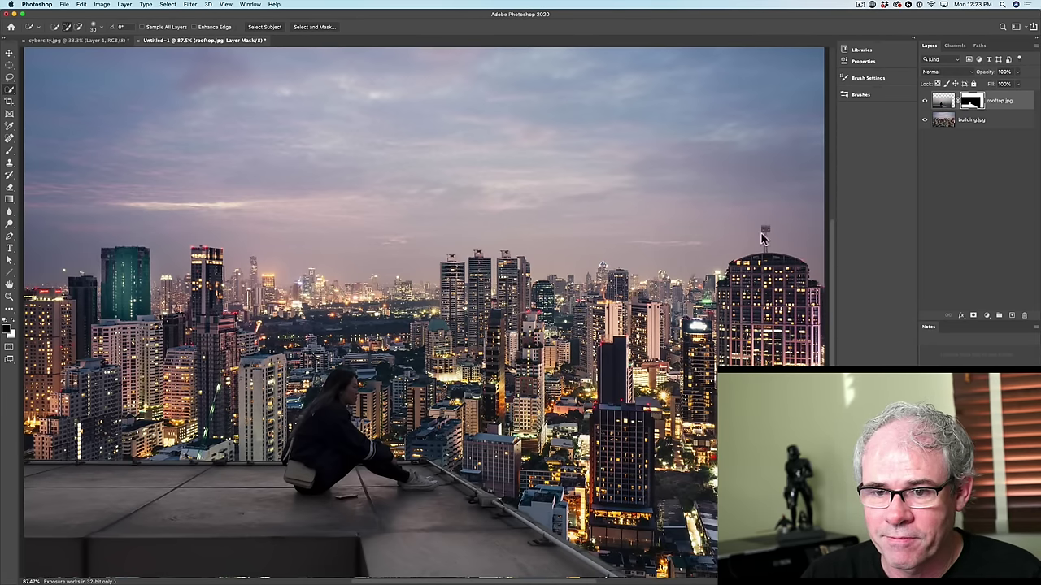
- Apply a 1.8-pixel Gaussian Blur to the building.jpg city layer
click(947, 123)
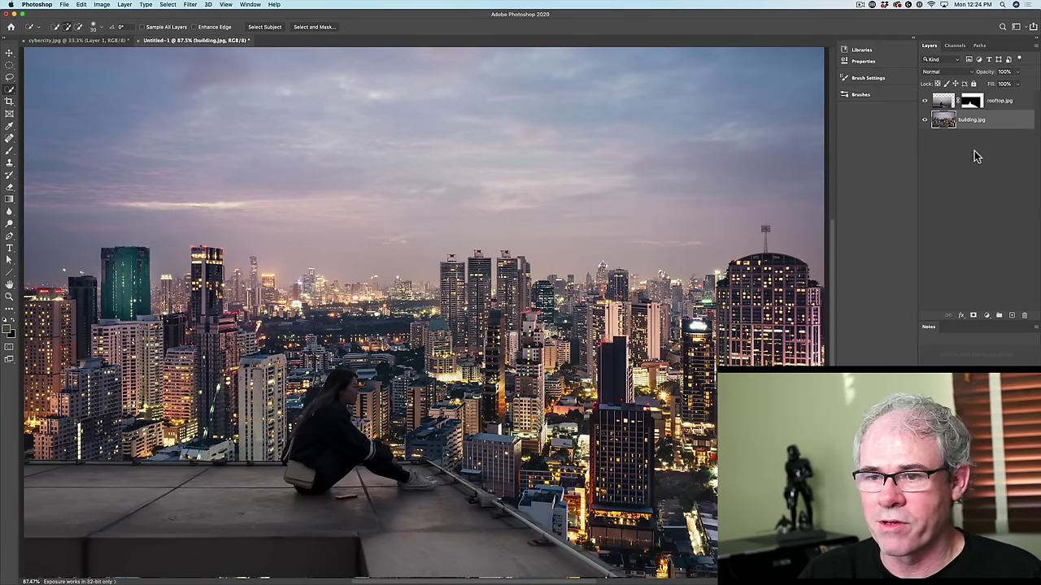
click(190, 4)
mouse_move(216, 103)
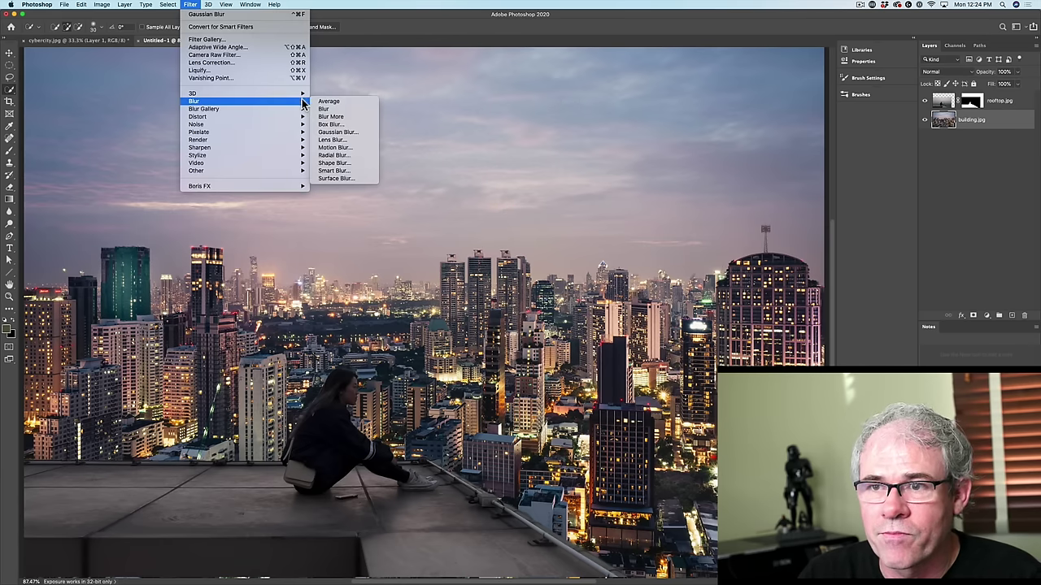
click(336, 131)
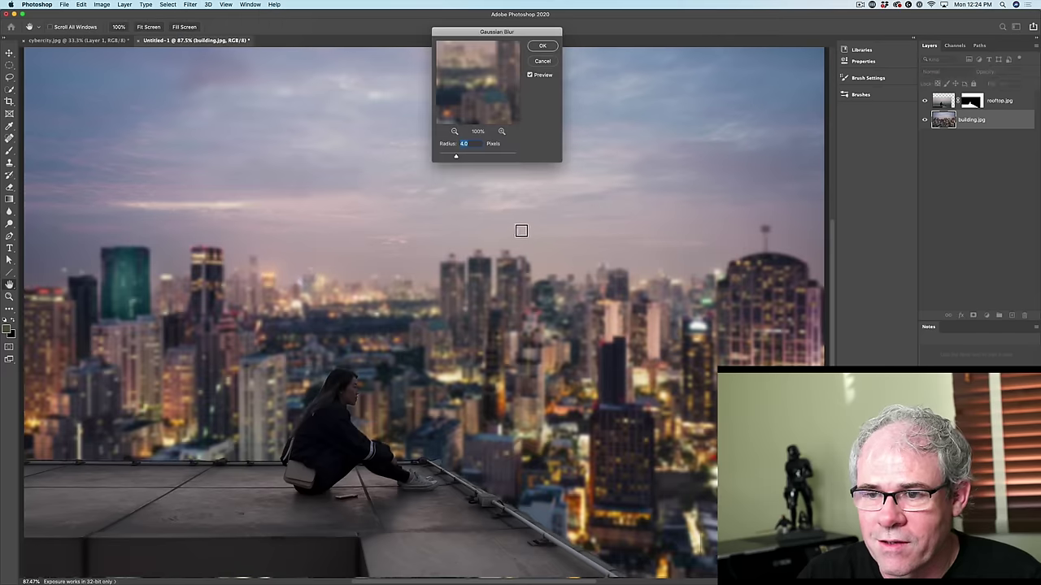
drag(458, 156, 444, 155)
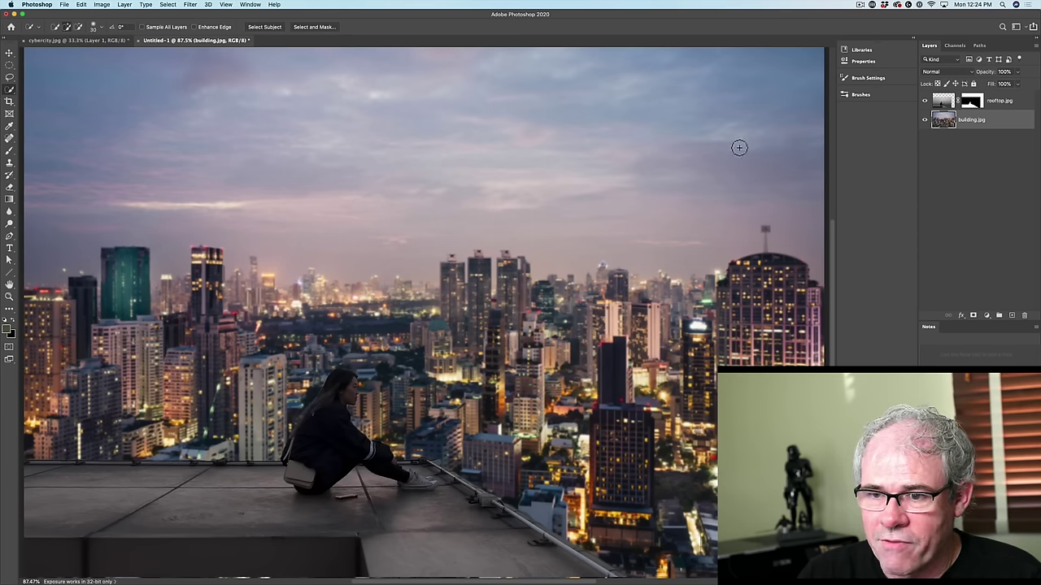
- Try raising the rooftop mask's Levels black input, cancel it, and switch to cybercity.jpg
click(972, 103)
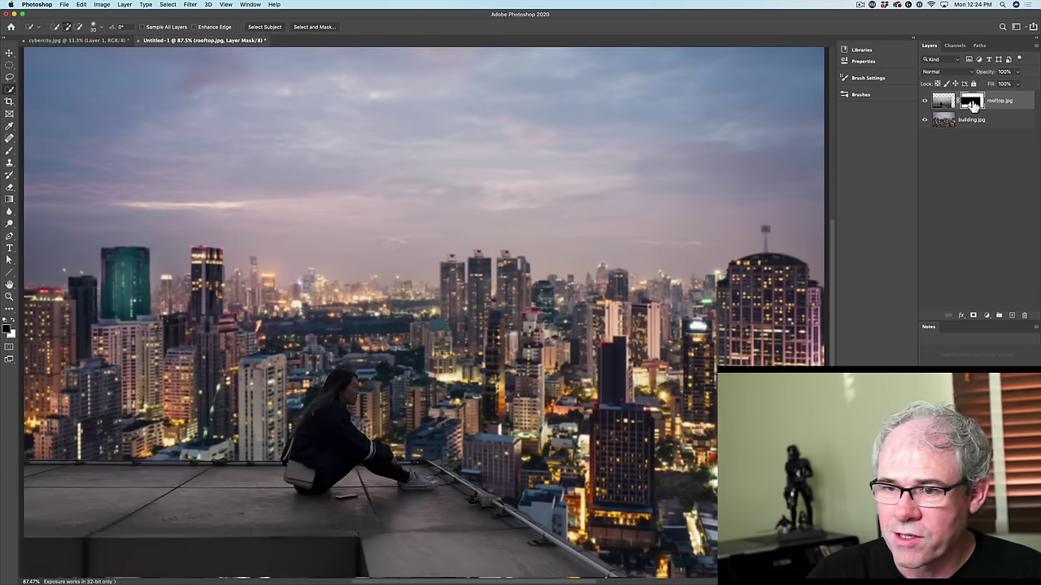
key(super+l)
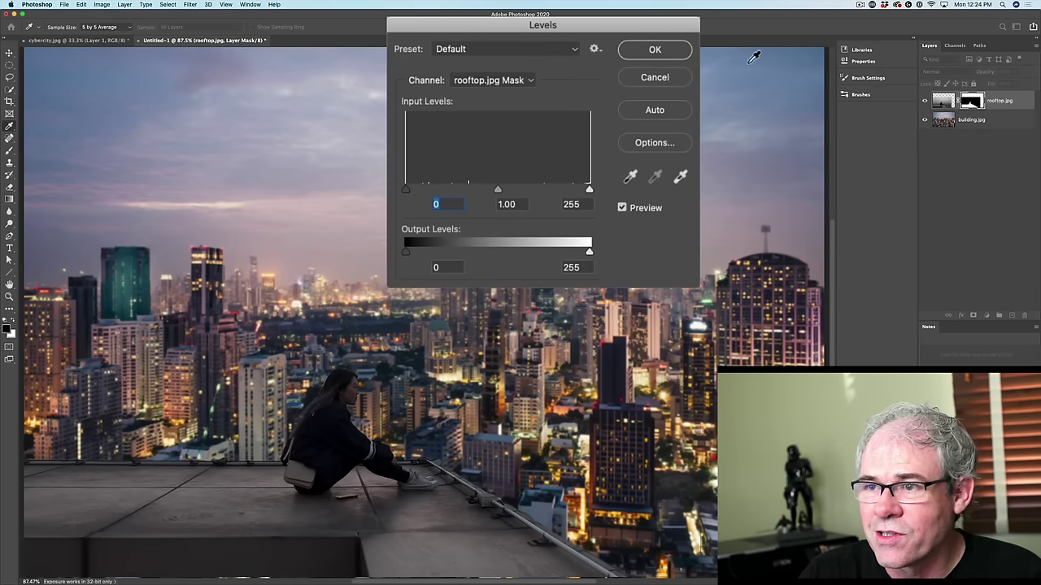
drag(407, 192, 451, 185)
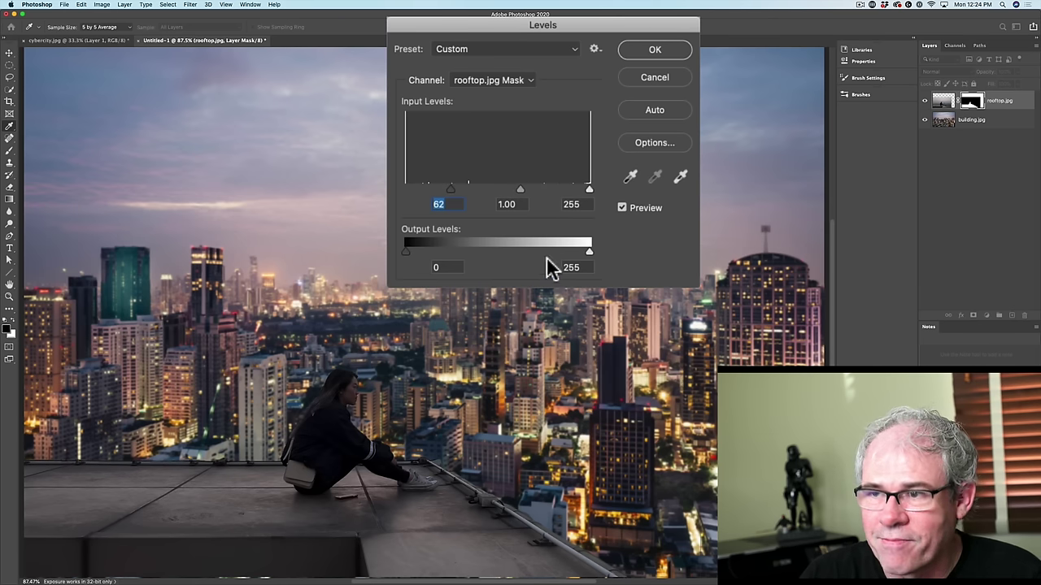
click(660, 75)
key(w)
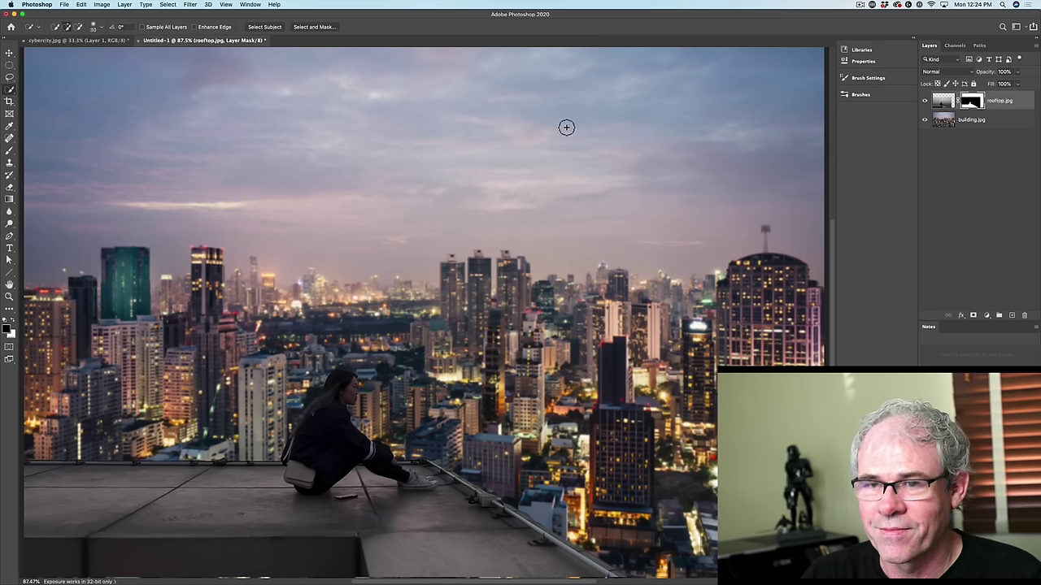
click(62, 40)
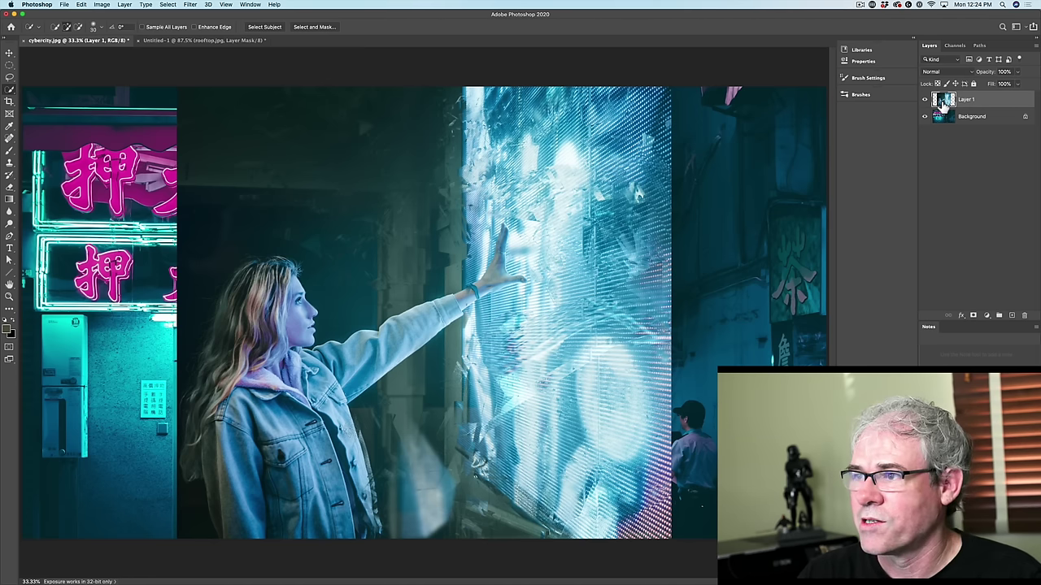
- Free-transform Layer 1 to about 75.5% and place the jacket girl beside the pink neon sign
key(super+t)
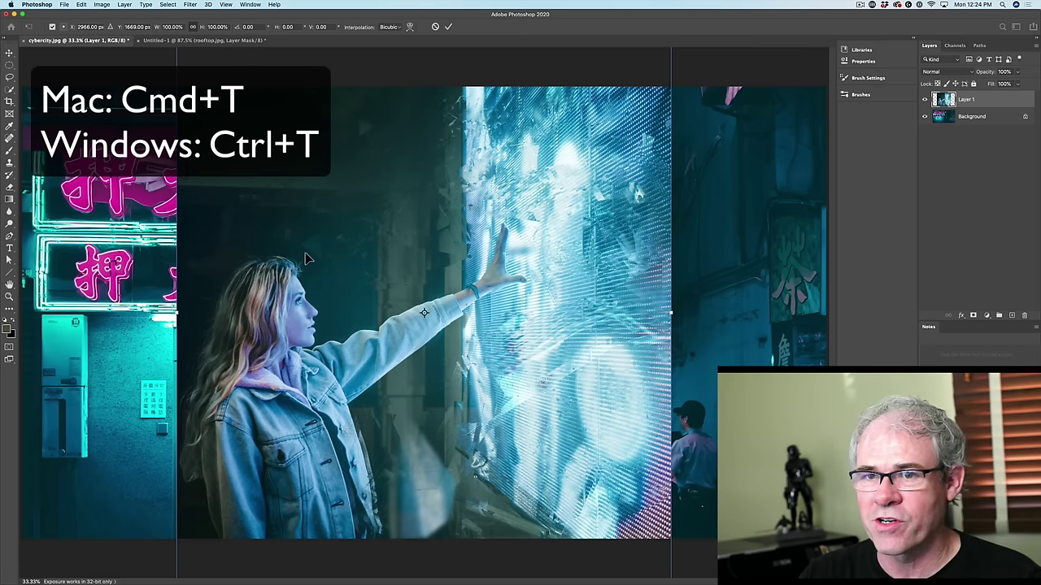
drag(279, 174, 337, 249)
drag(233, 100, 400, 307)
drag(491, 329, 593, 123)
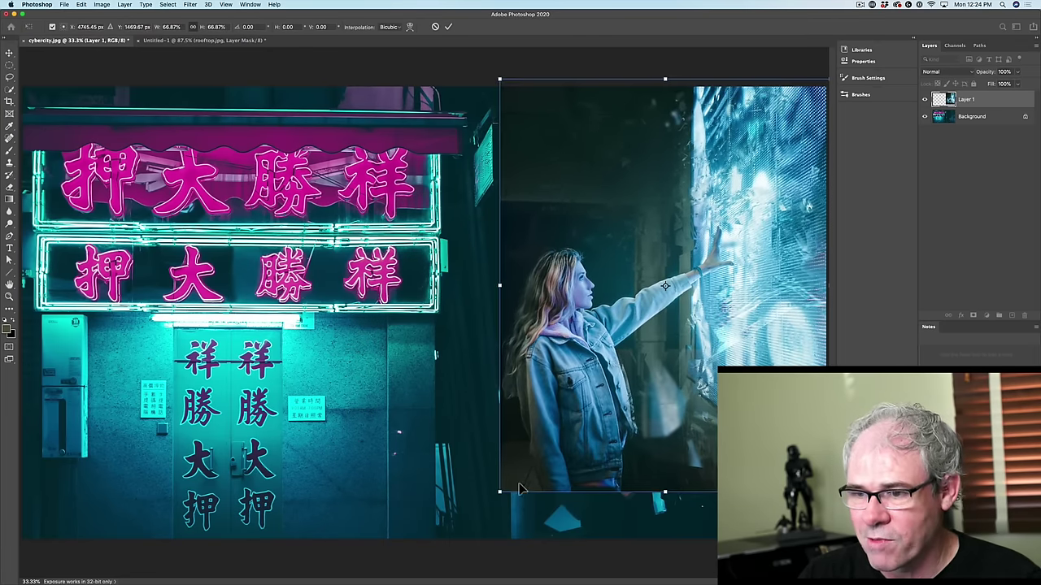
drag(498, 495, 457, 545)
drag(547, 380, 553, 384)
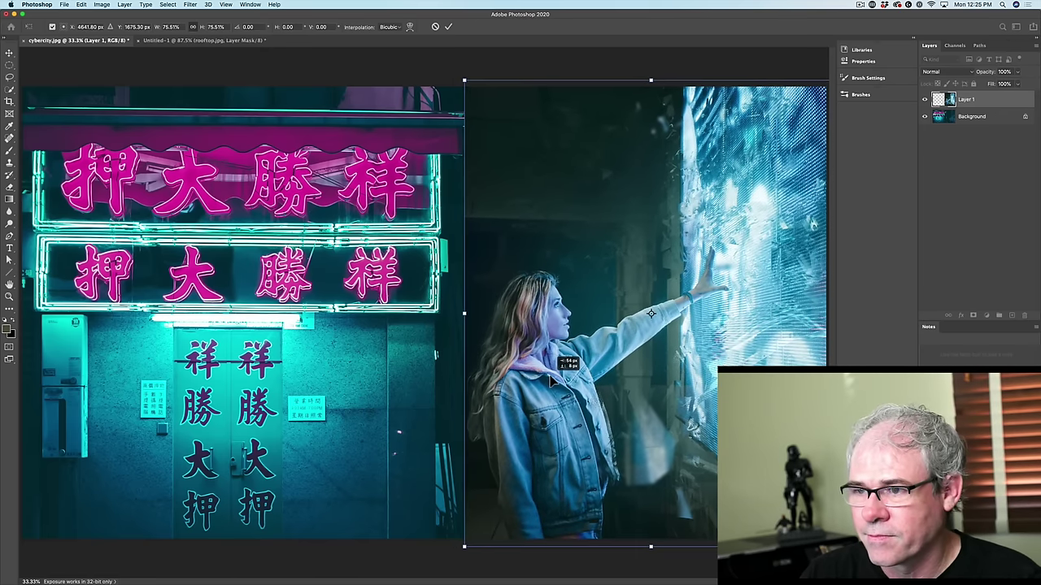
key(Return)
key(w)
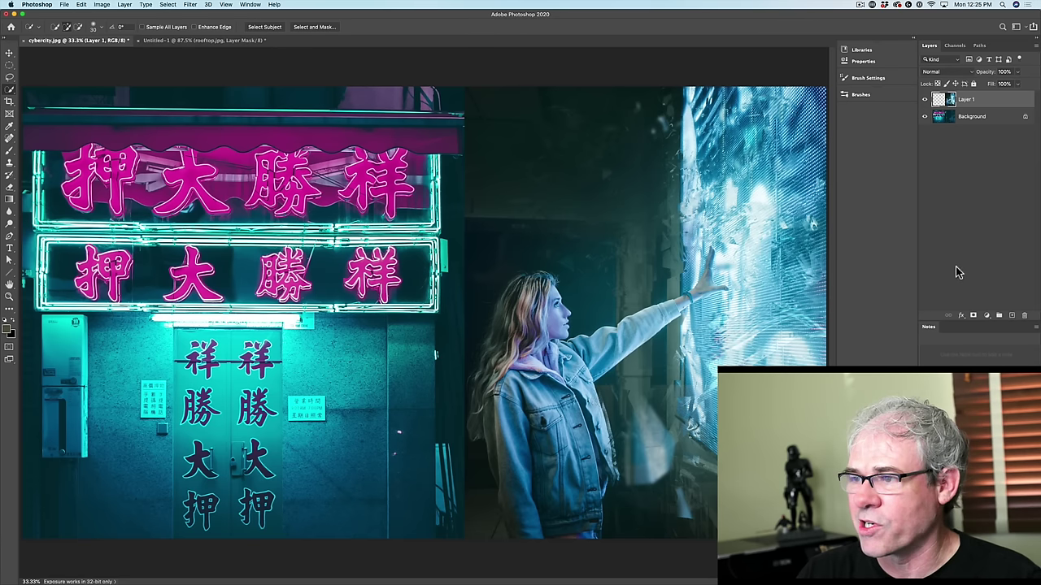
- Add a layer mask to Layer 1 and choose a soft round Brush Tool
click(974, 316)
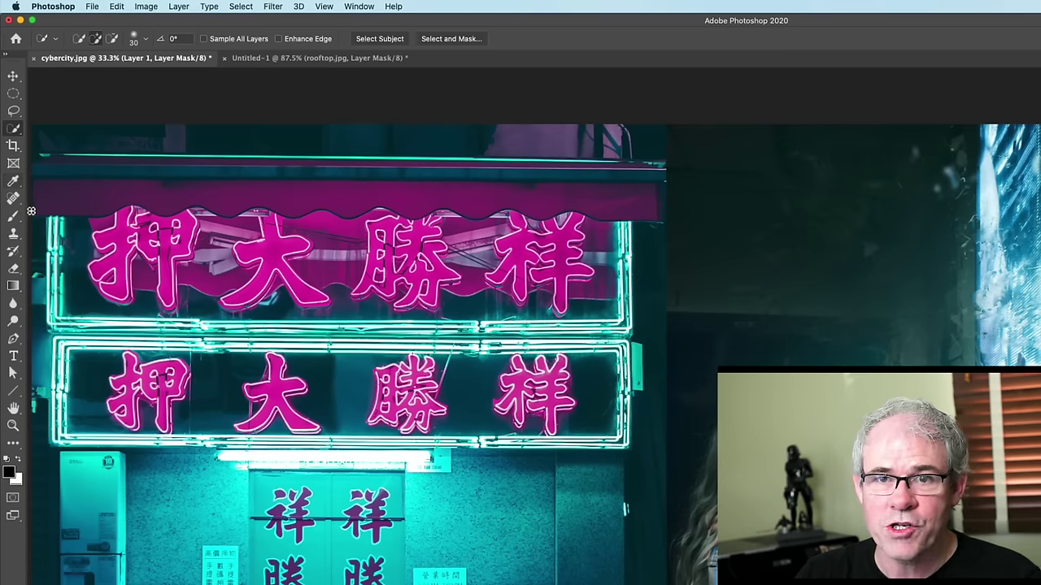
drag(17, 218, 51, 208)
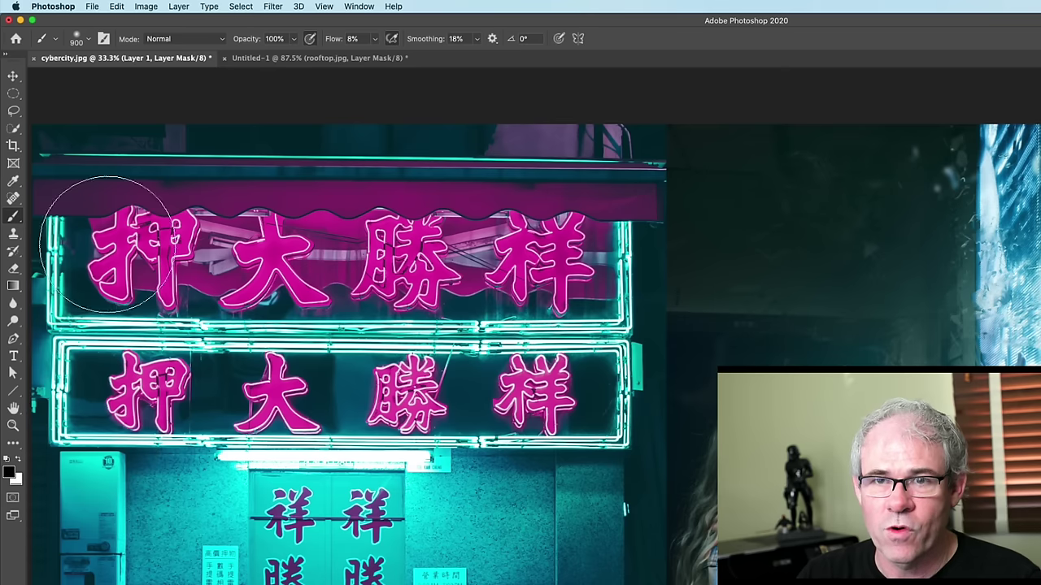
click(89, 41)
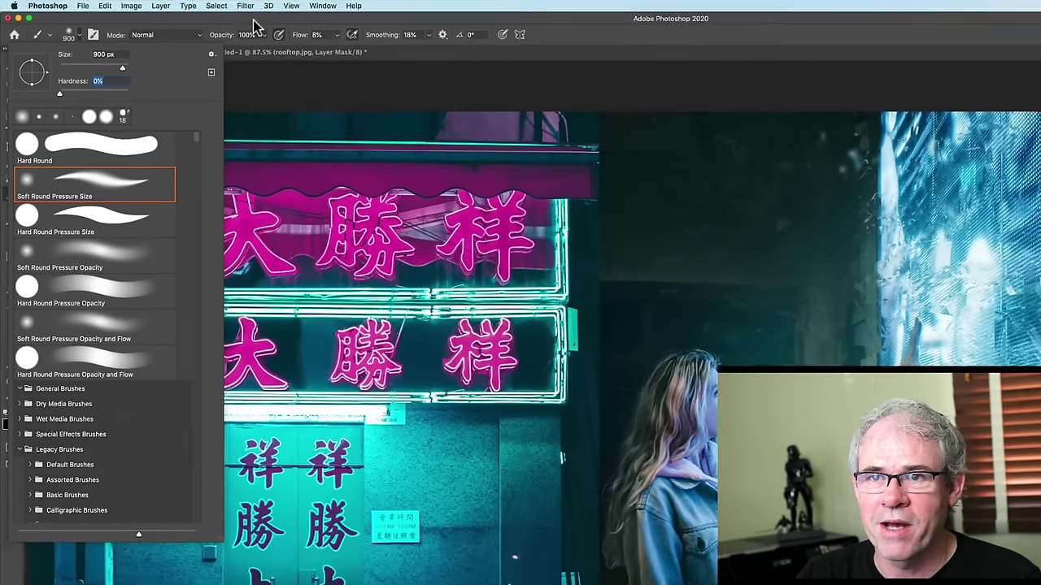
key(Return)
- Paint black on the mask along the girl layer's hard left edge, resizing the brush near the hair
mouse_move(458, 132)
mouse_down()
mouse_move(455, 91)
mouse_move(465, 158)
mouse_move(456, 236)
mouse_move(424, 323)
mouse_move(420, 379)
mouse_move(422, 475)
mouse_move(448, 554)
mouse_move(418, 444)
mouse_move(422, 334)
mouse_move(472, 168)
mouse_move(479, 102)
mouse_up()
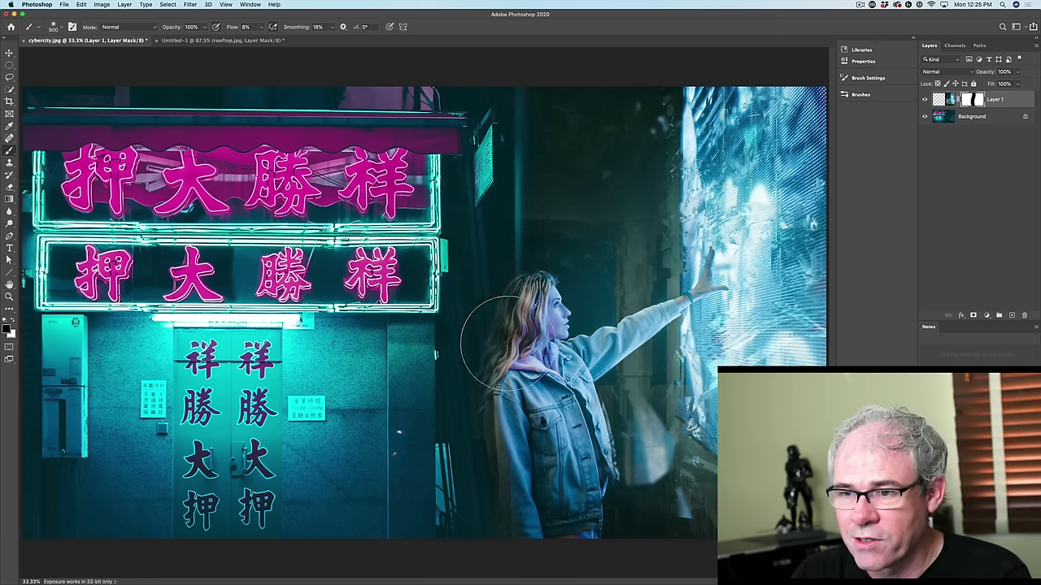
key(bracketleft)
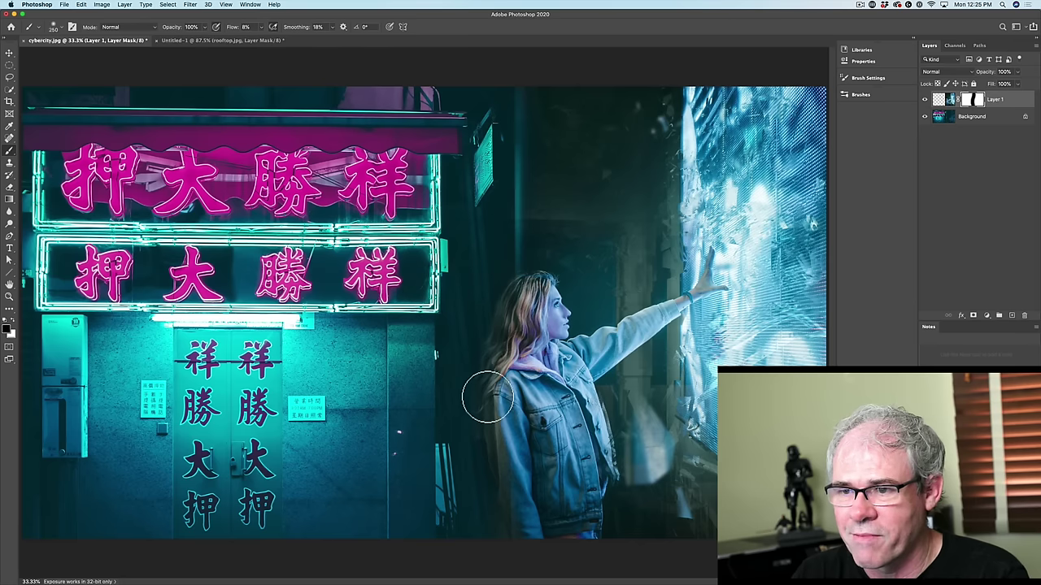
key(bracketright)
key(bracketright)
key(bracketright)
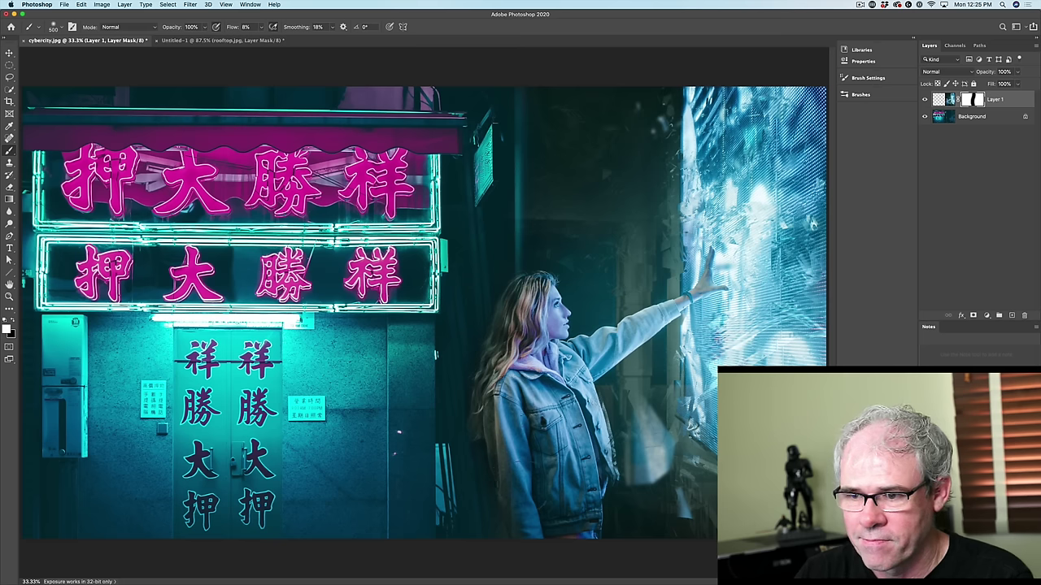
click(9, 52)
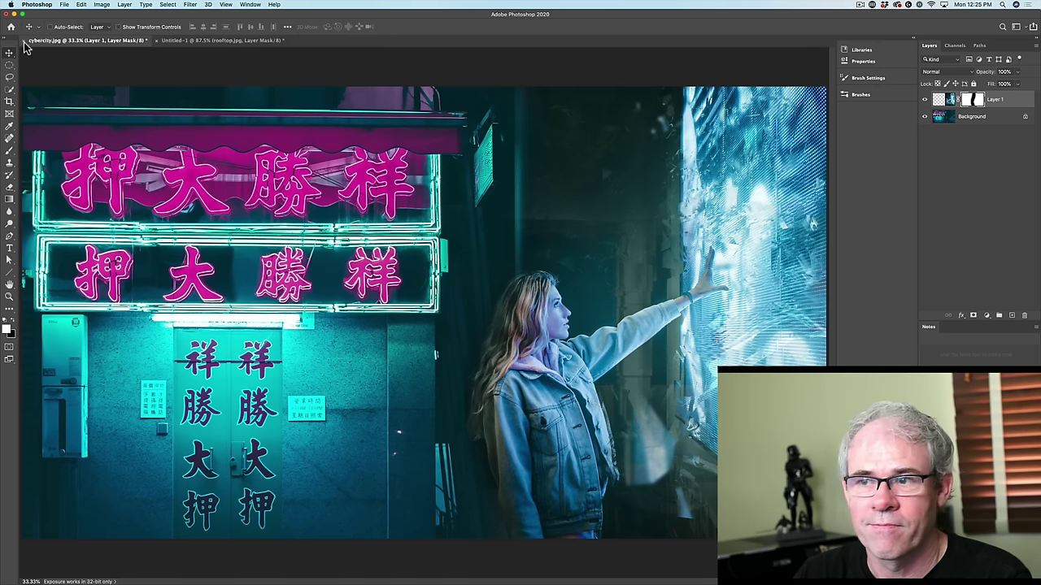